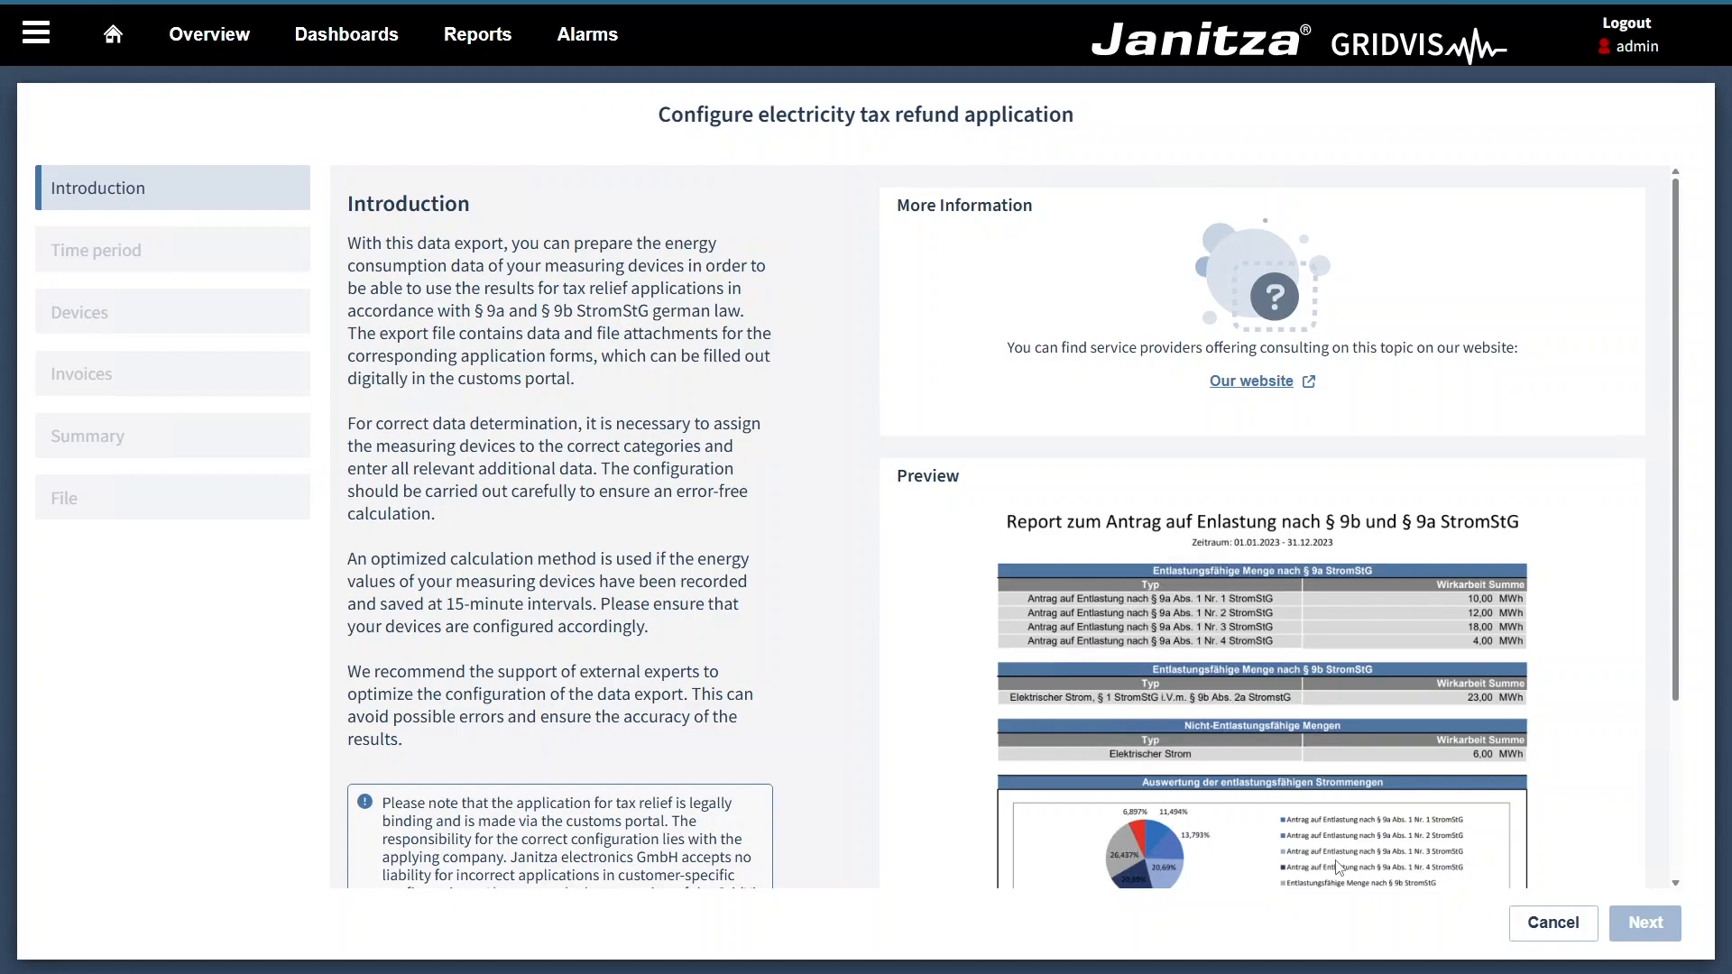
Step: Accept the information in the introduction and continue to the time period settings
scroll(1338, 868, down, 3)
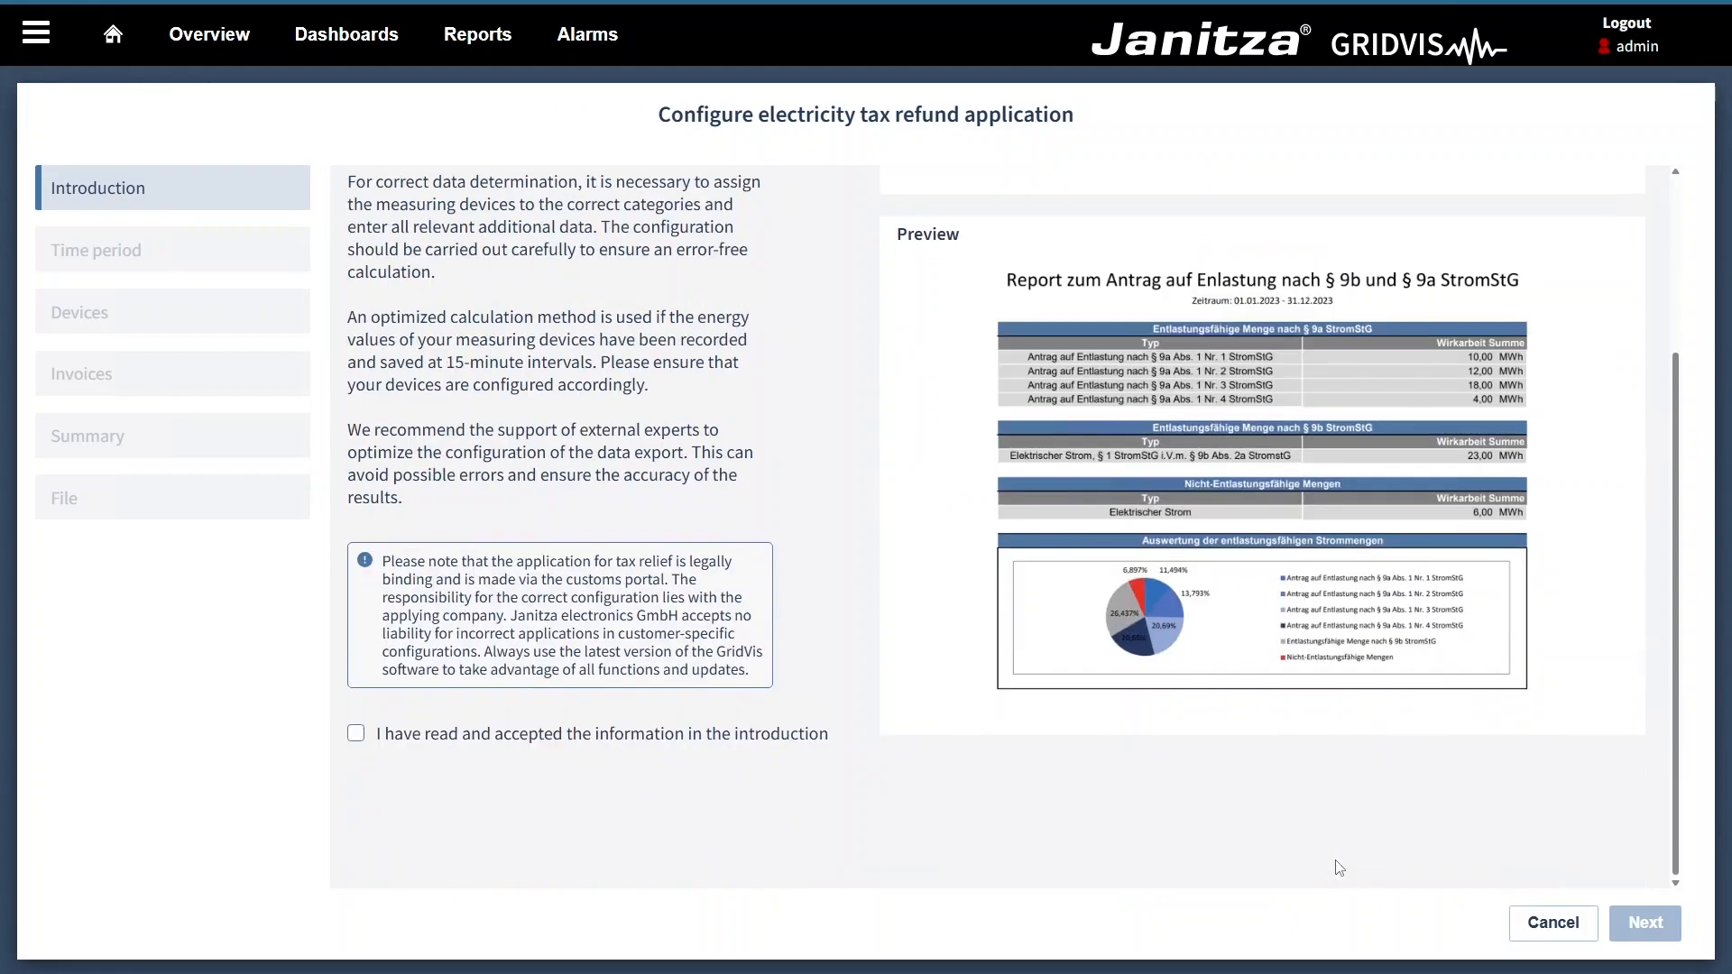
click(357, 737)
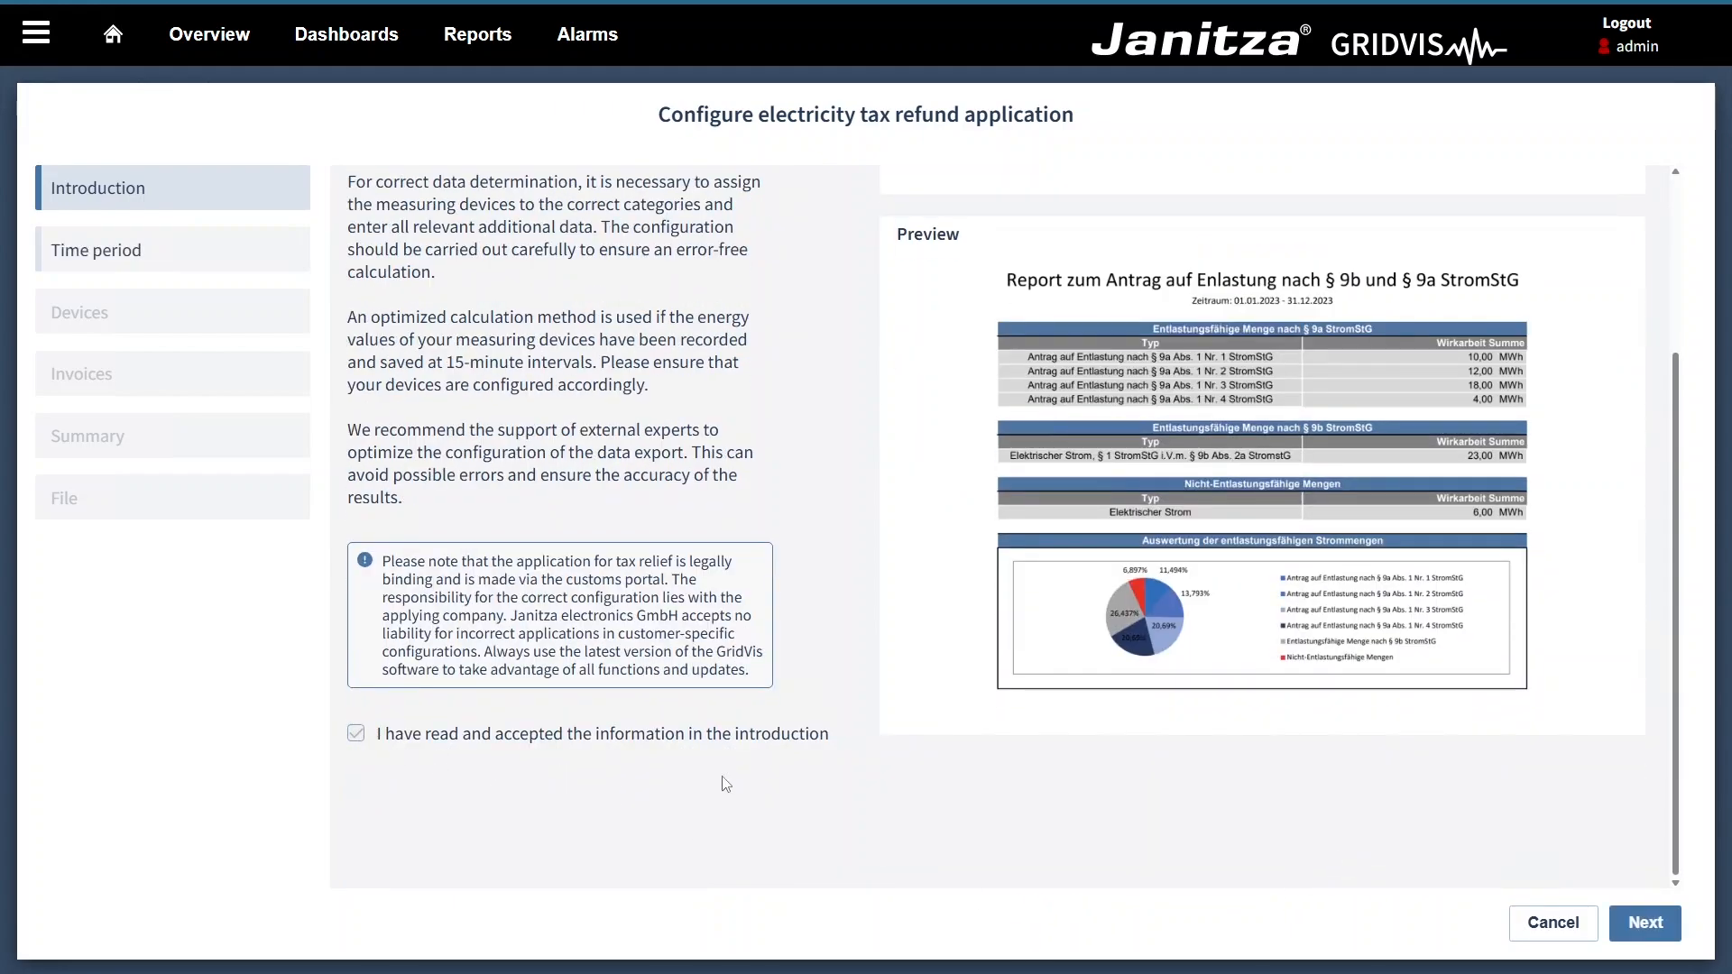
click(1619, 934)
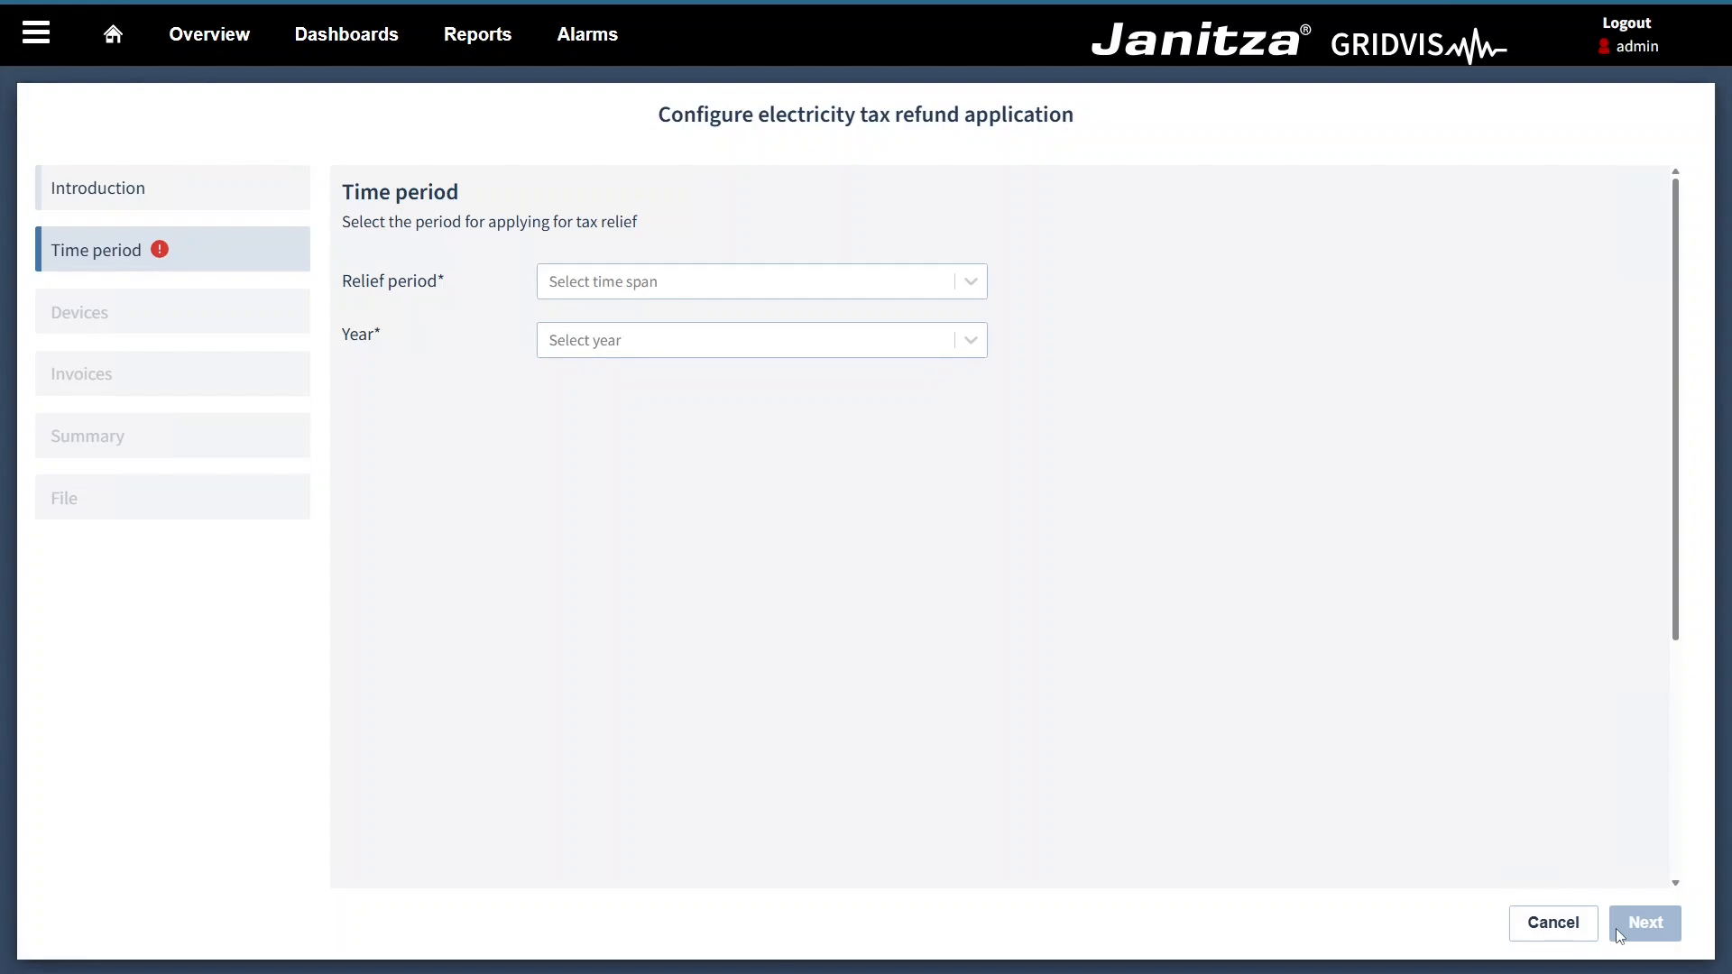
Step: Set the relief period to Full Year and the year to 2024, and proceed to the device assignment
click(984, 294)
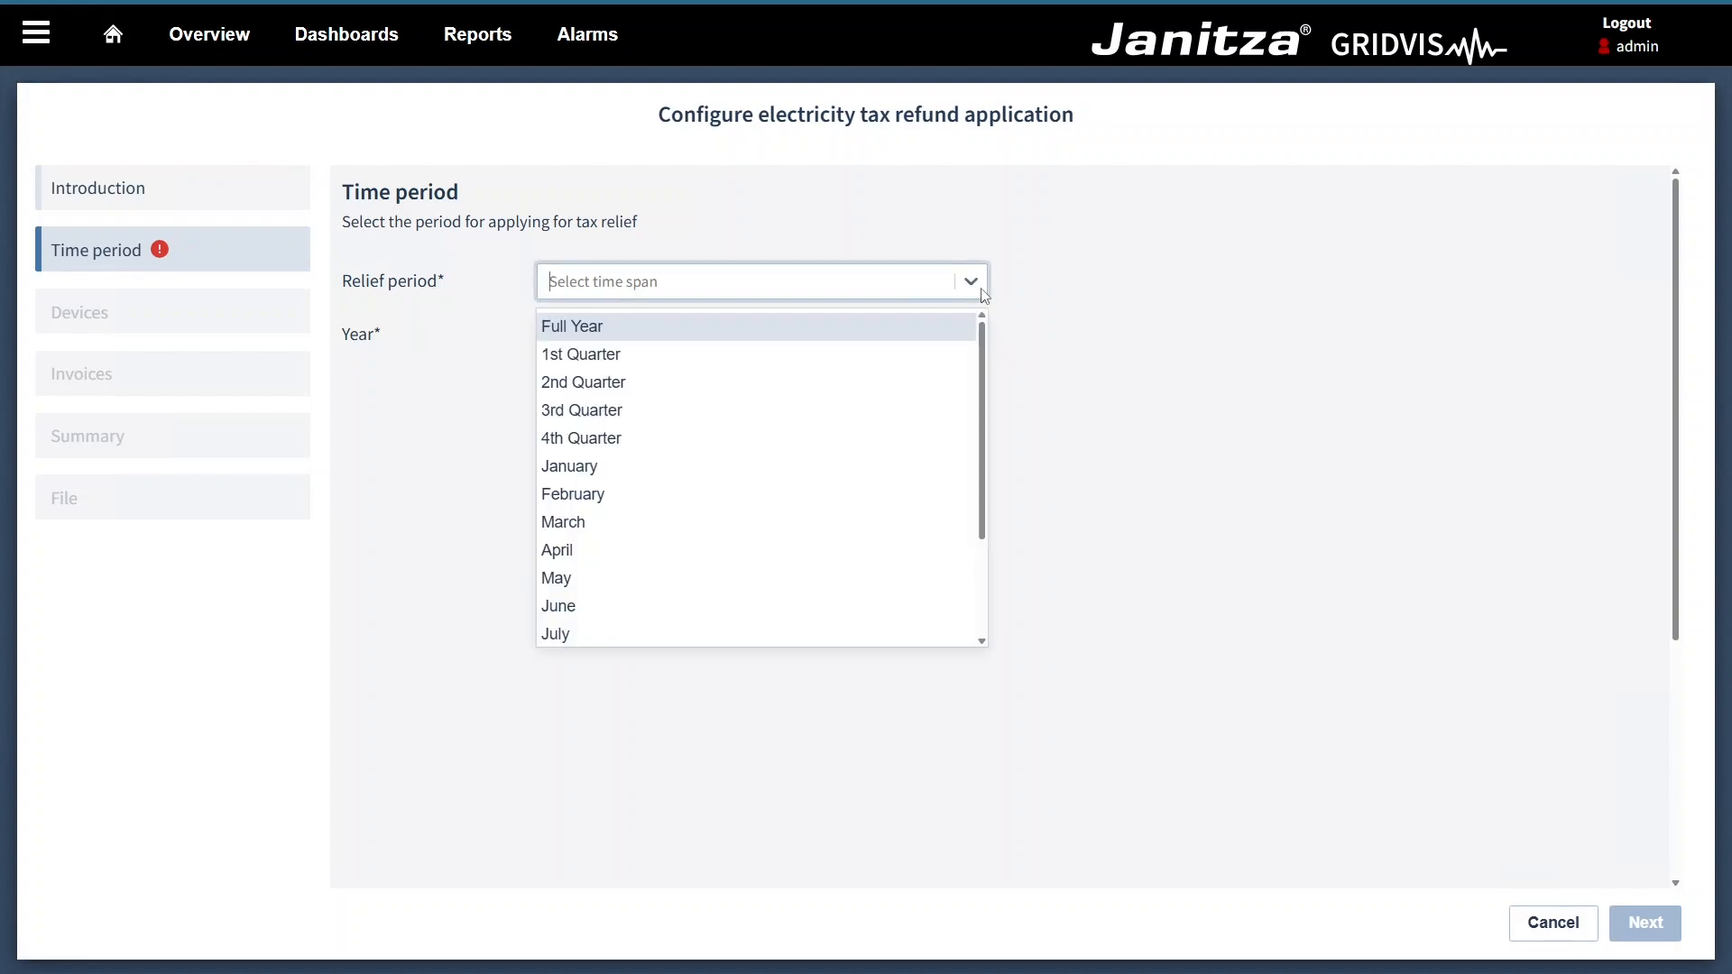
click(950, 328)
click(947, 342)
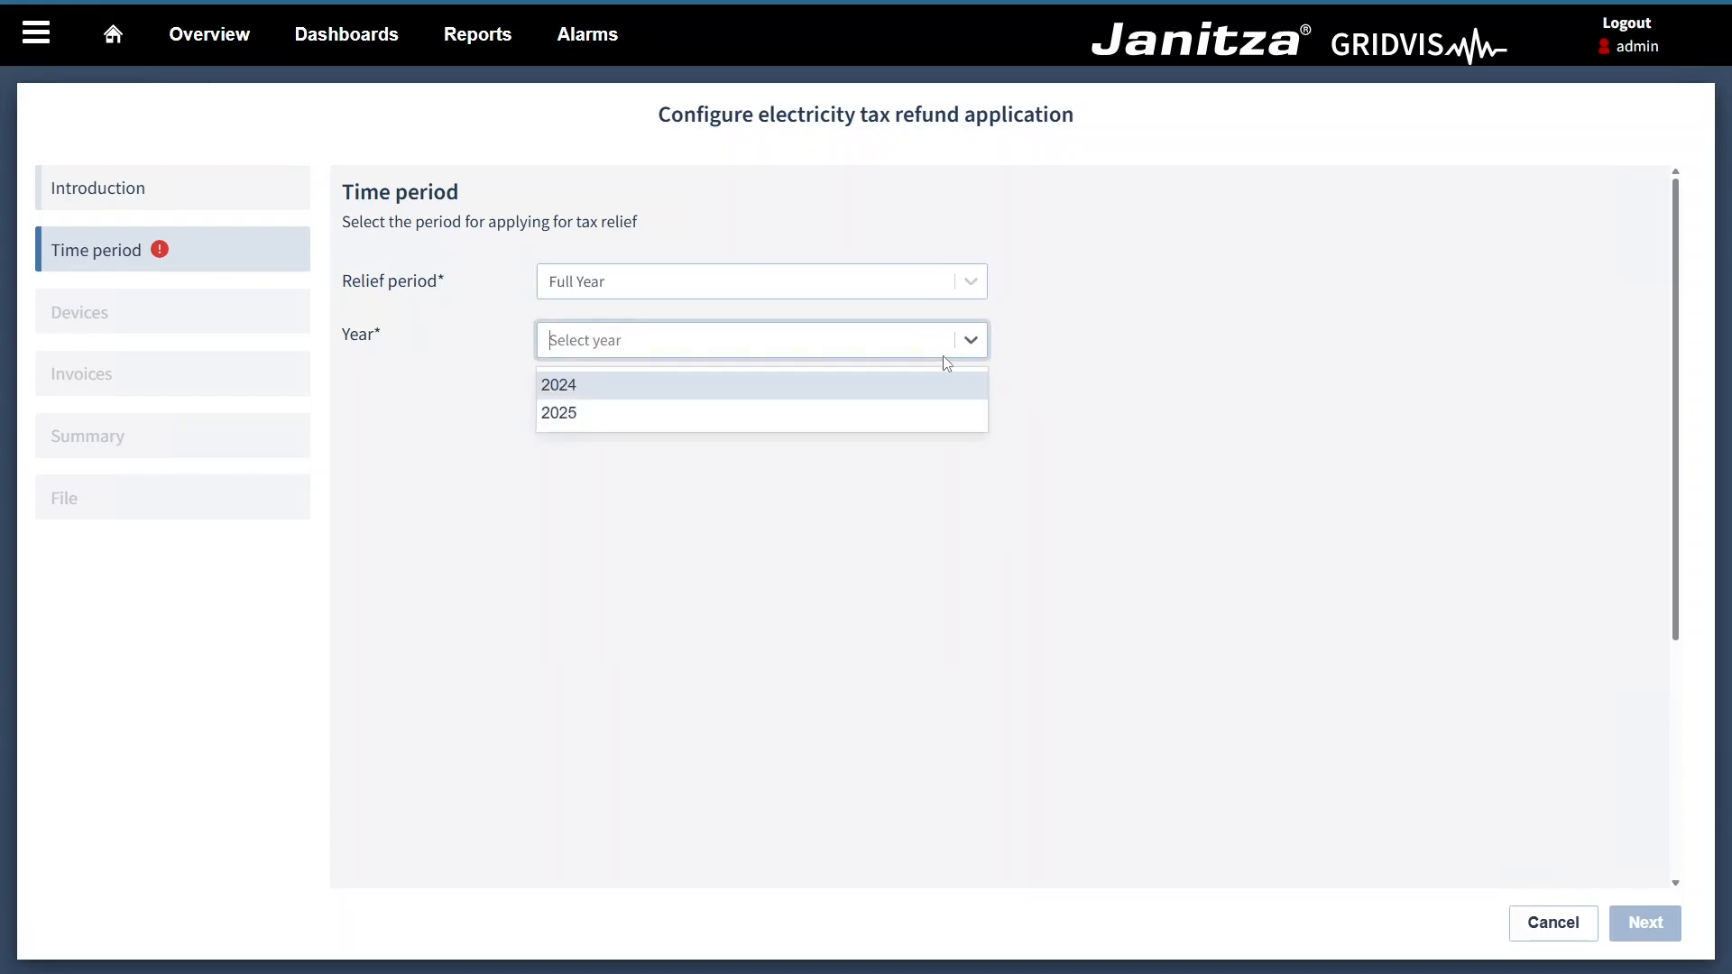
click(947, 386)
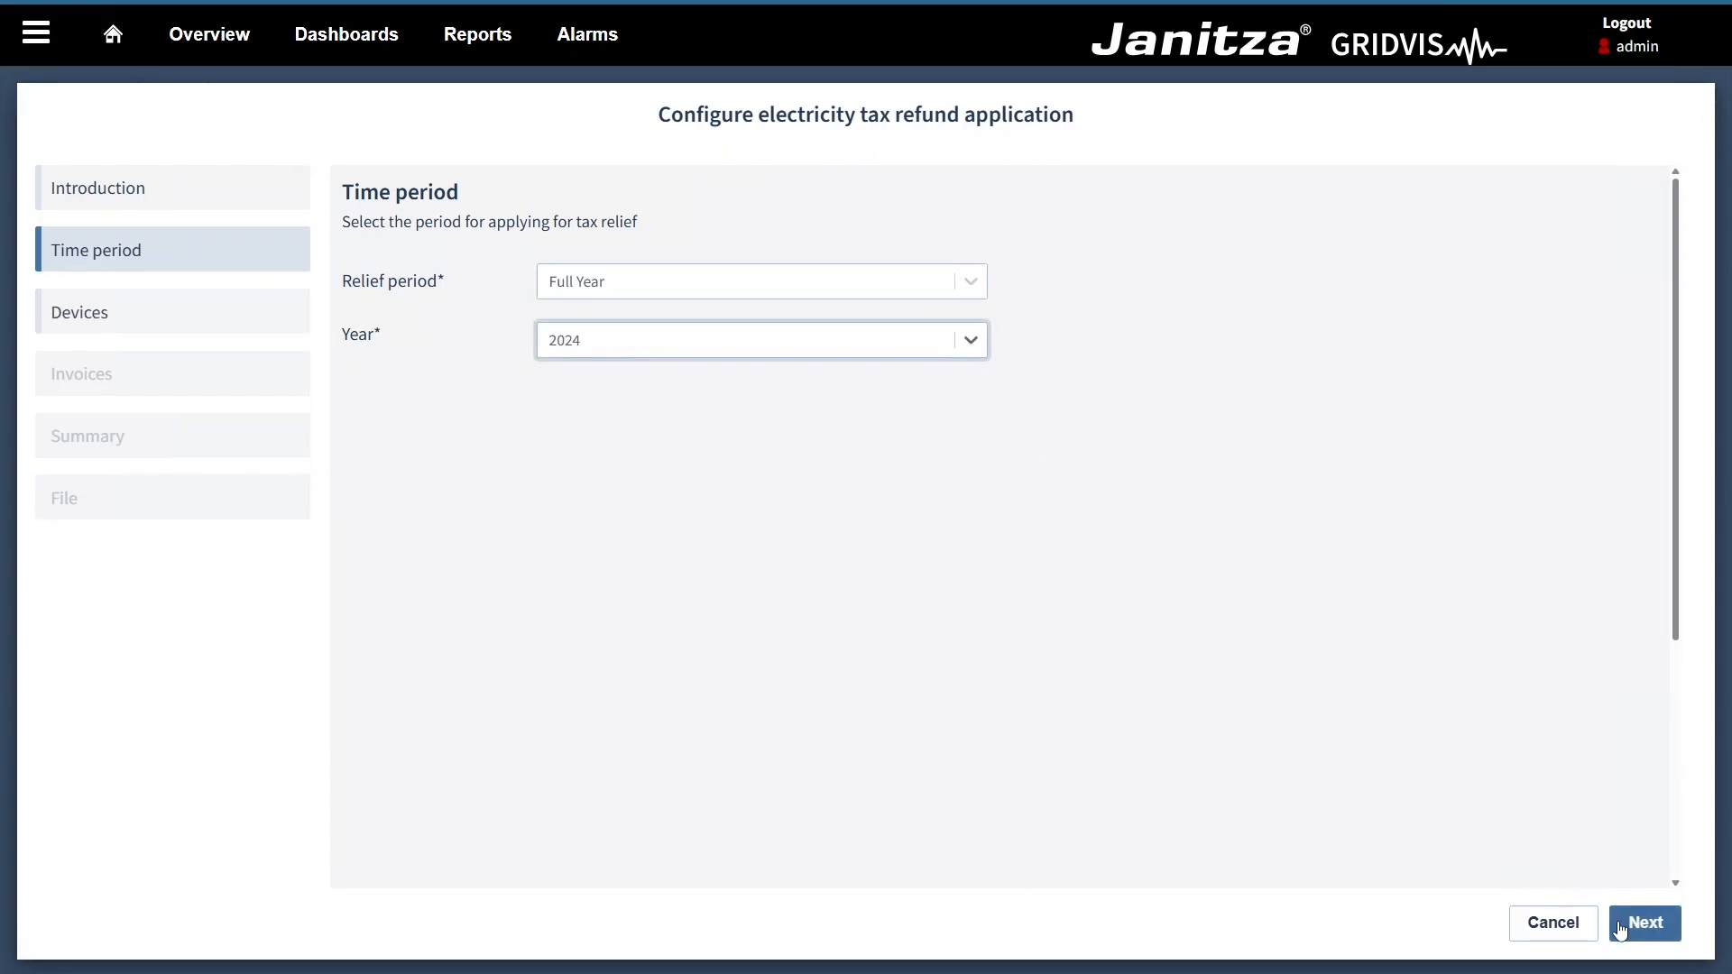
click(1617, 922)
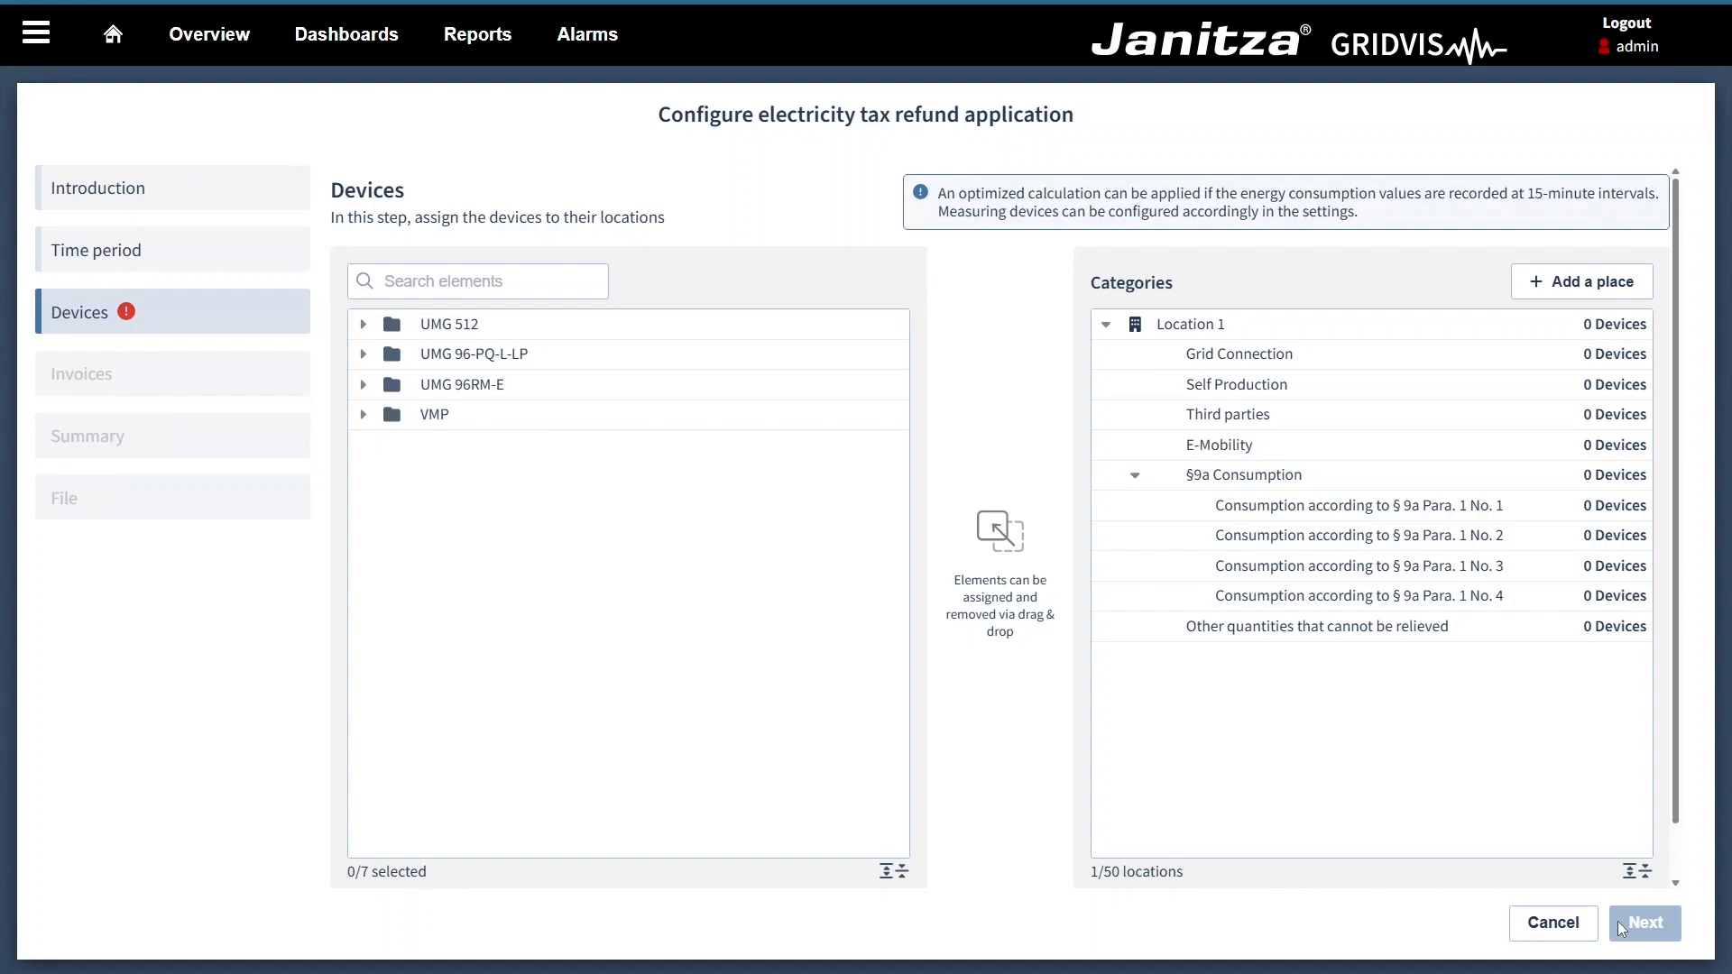
Step: Assign the UMG 512 devices in Location 1: Charging stations to E-Mobility, Production to § 9a Para. 1 No. 2, PV to Self Production
click(380, 326)
drag(484, 361, 1170, 456)
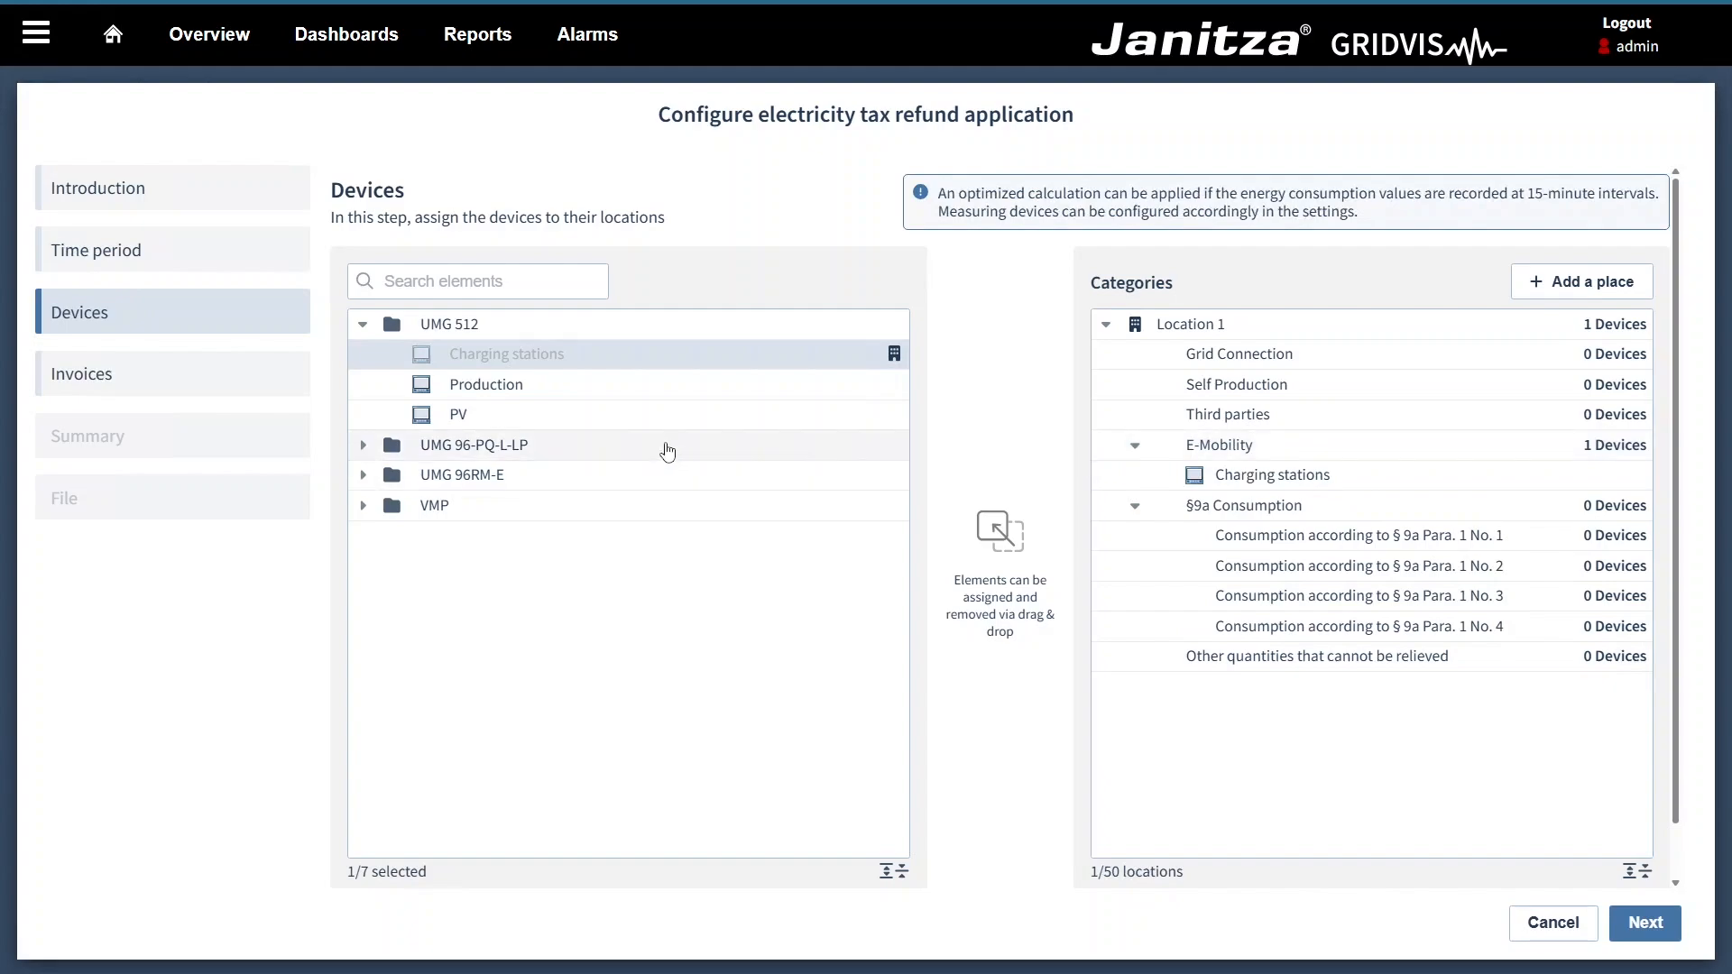
drag(583, 394, 1381, 567)
drag(774, 417, 1285, 389)
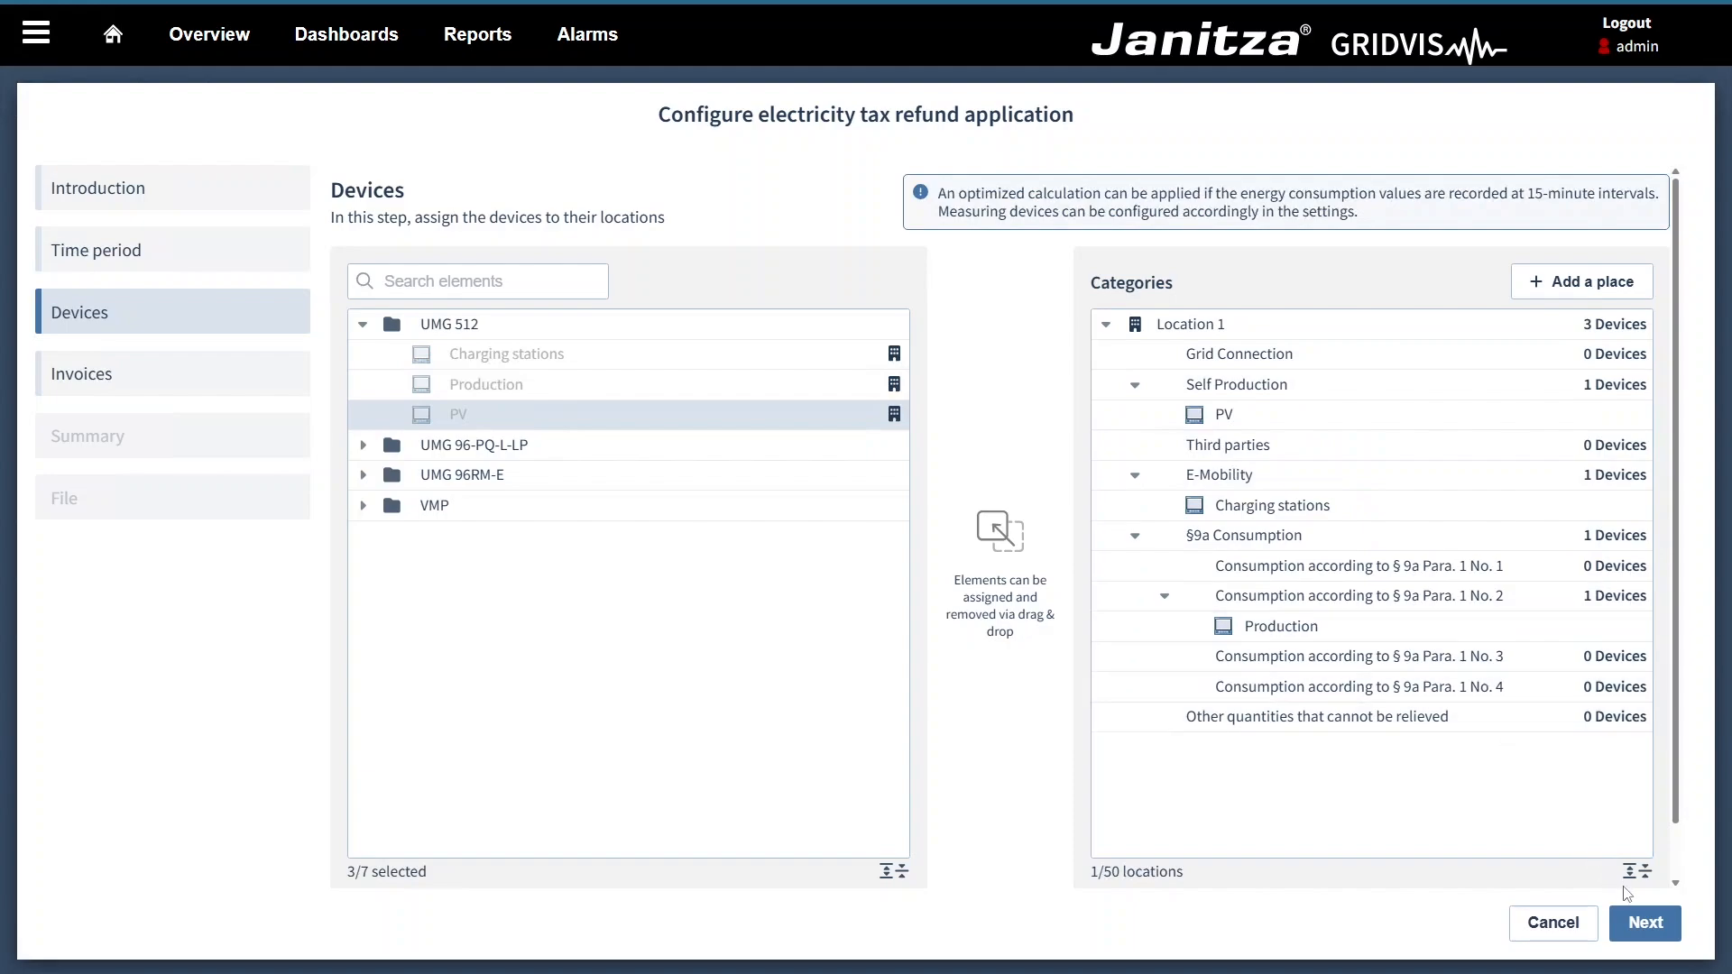
click(1637, 920)
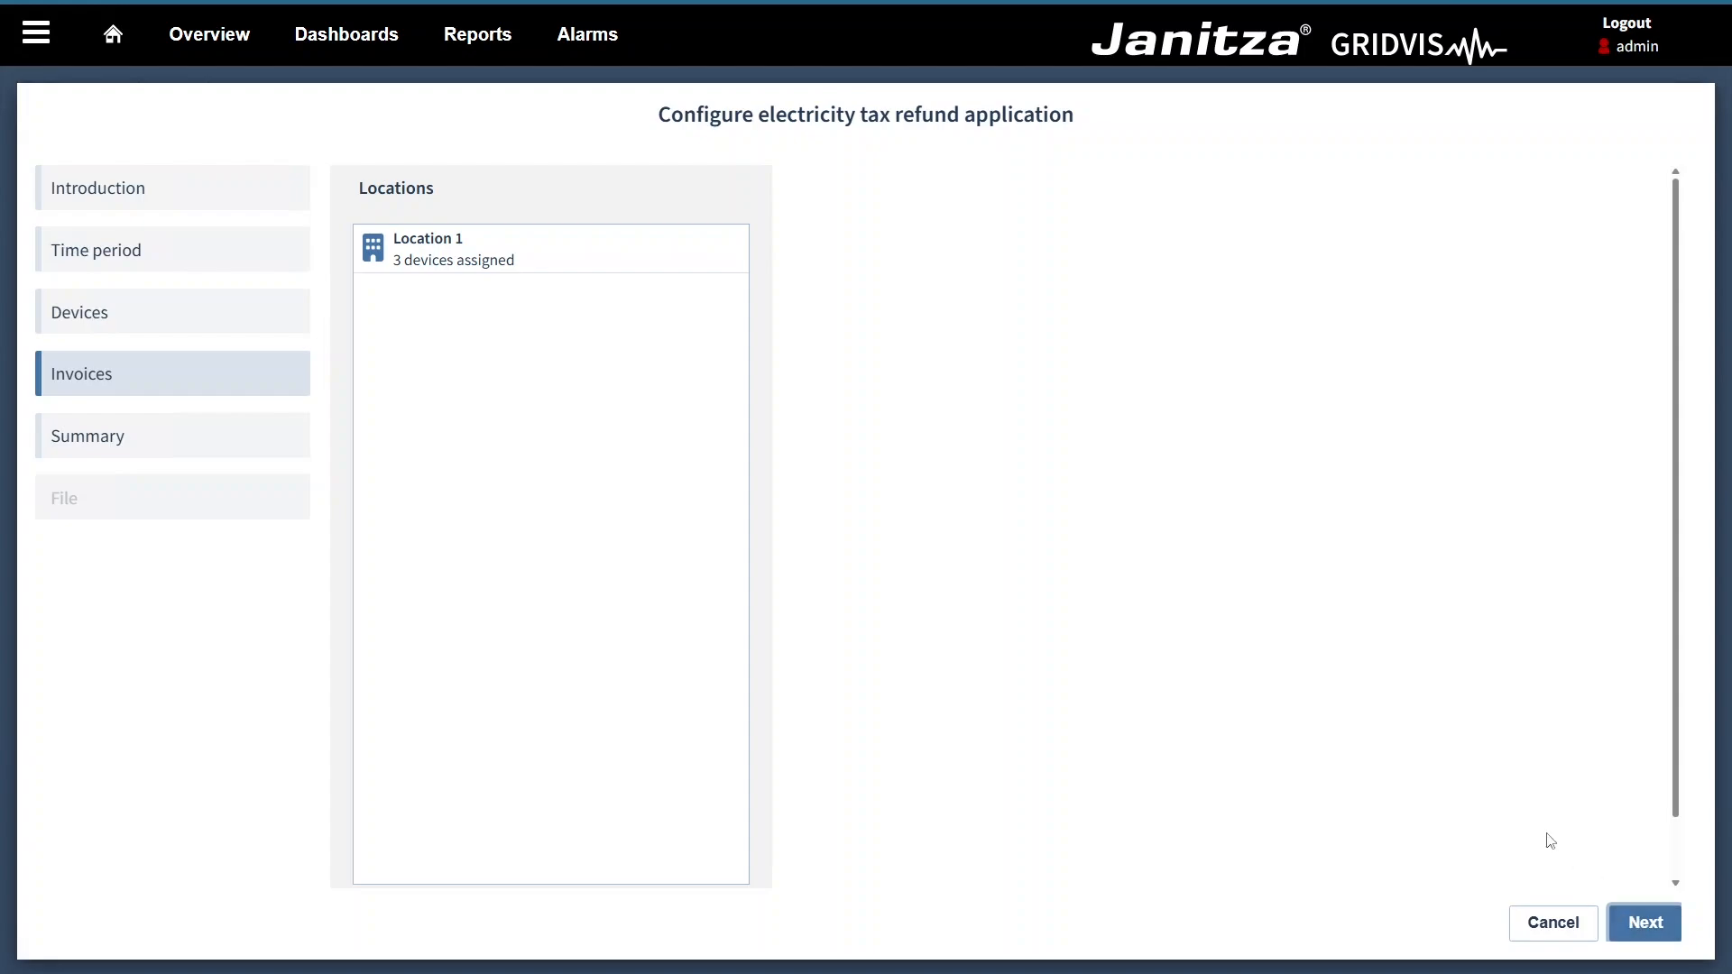
Step: Set Location 1's invoice to a yearly invoice with a total of 65000 MWh and continue to the summary
click(640, 264)
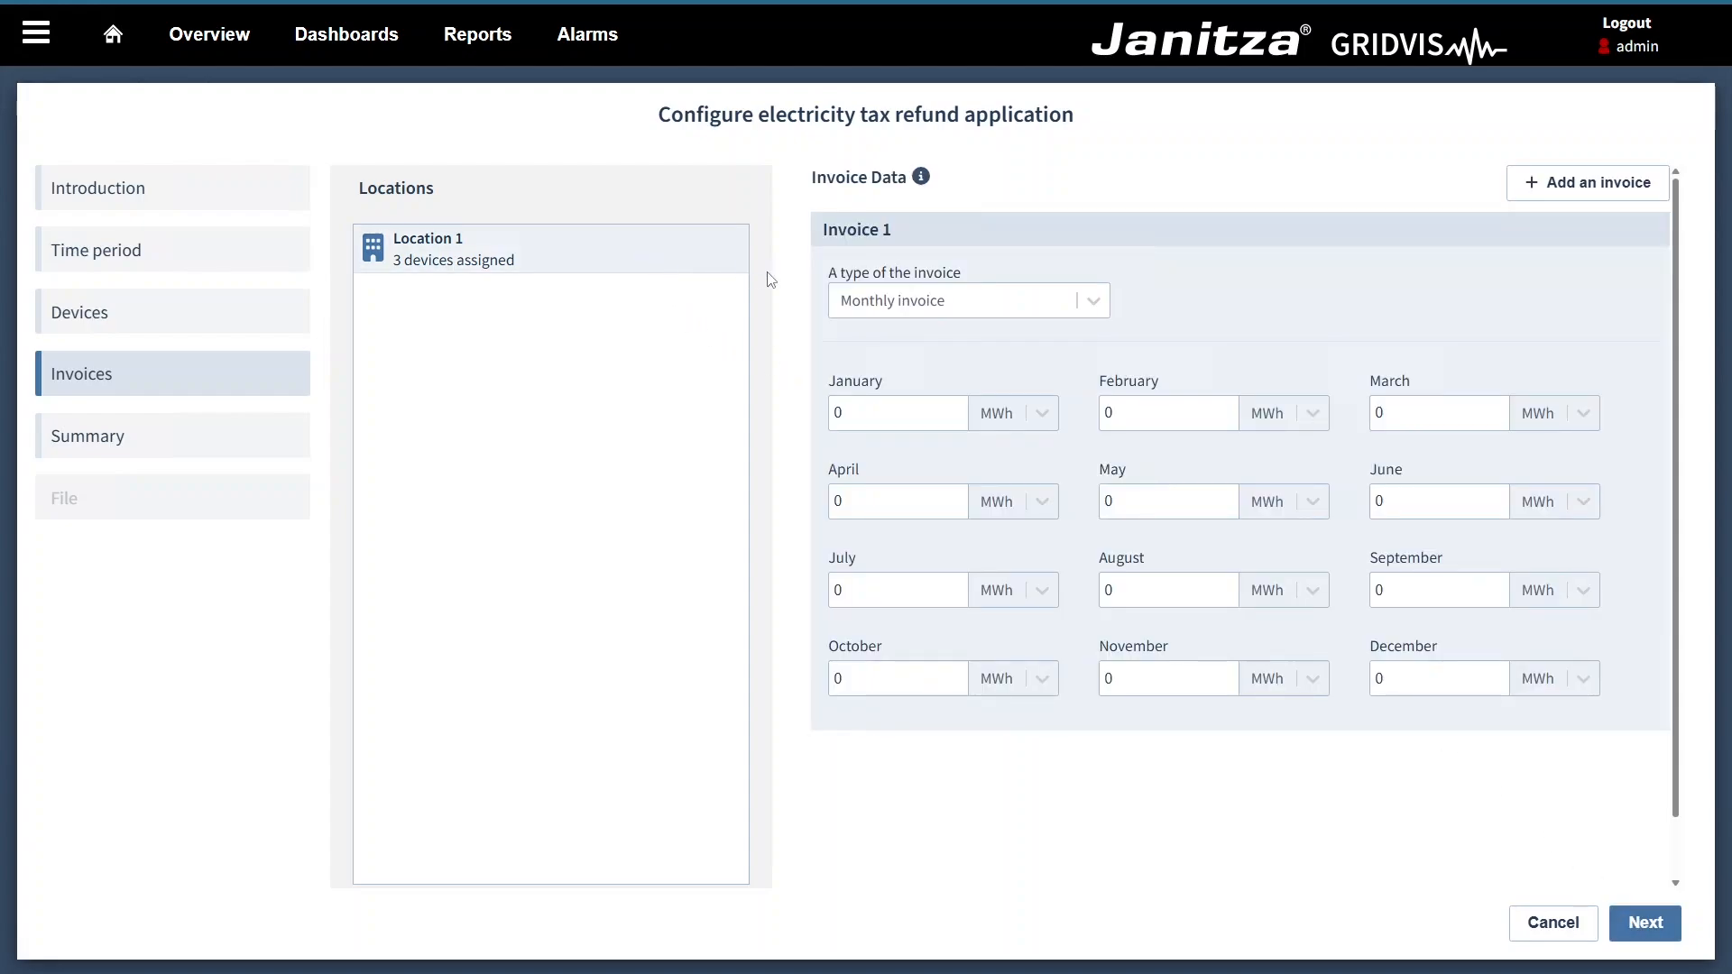
click(852, 309)
click(859, 345)
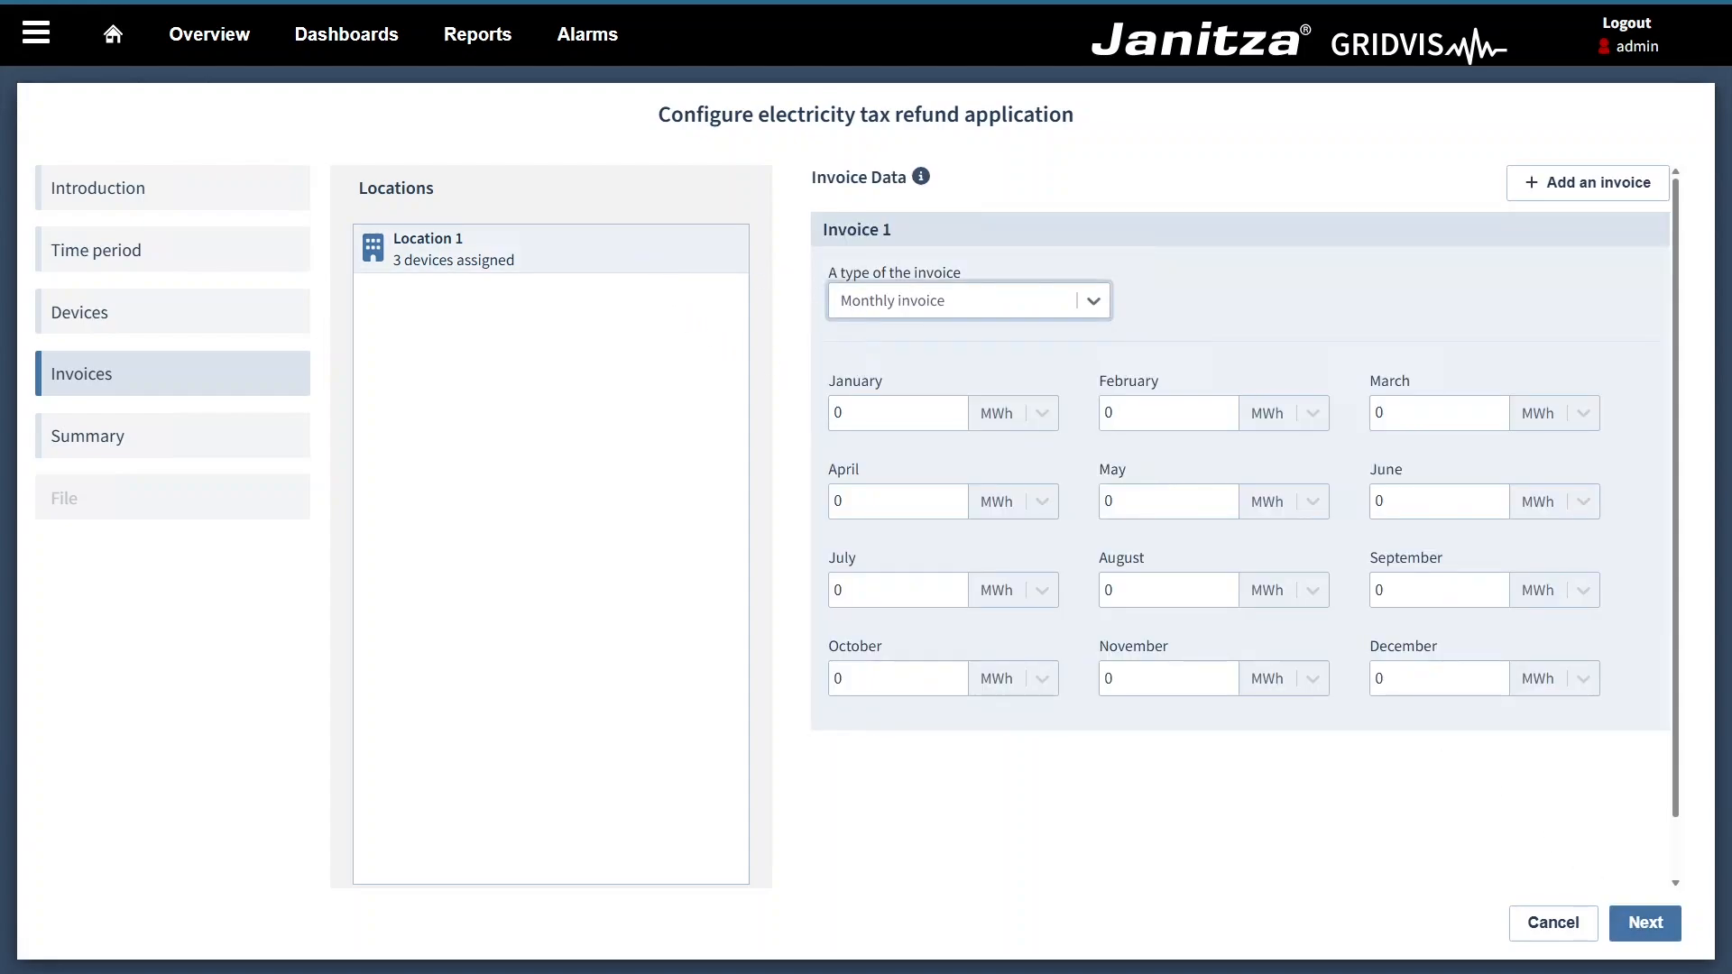
key(Tab)
text(65000)
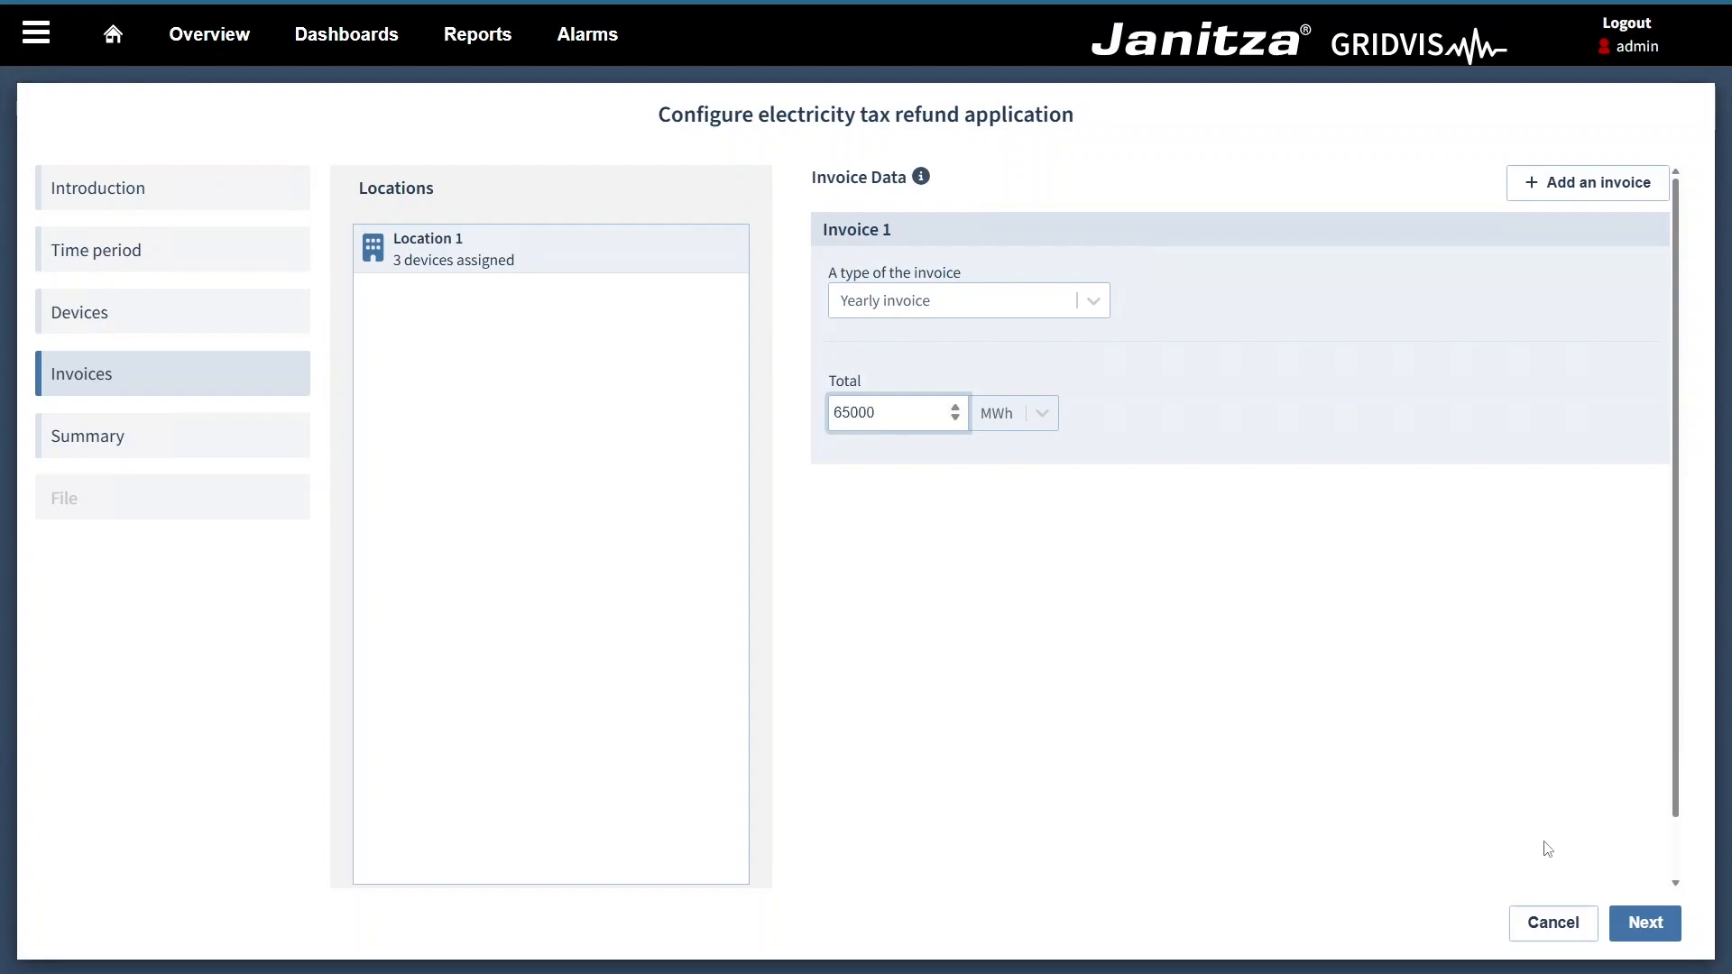
click(1640, 922)
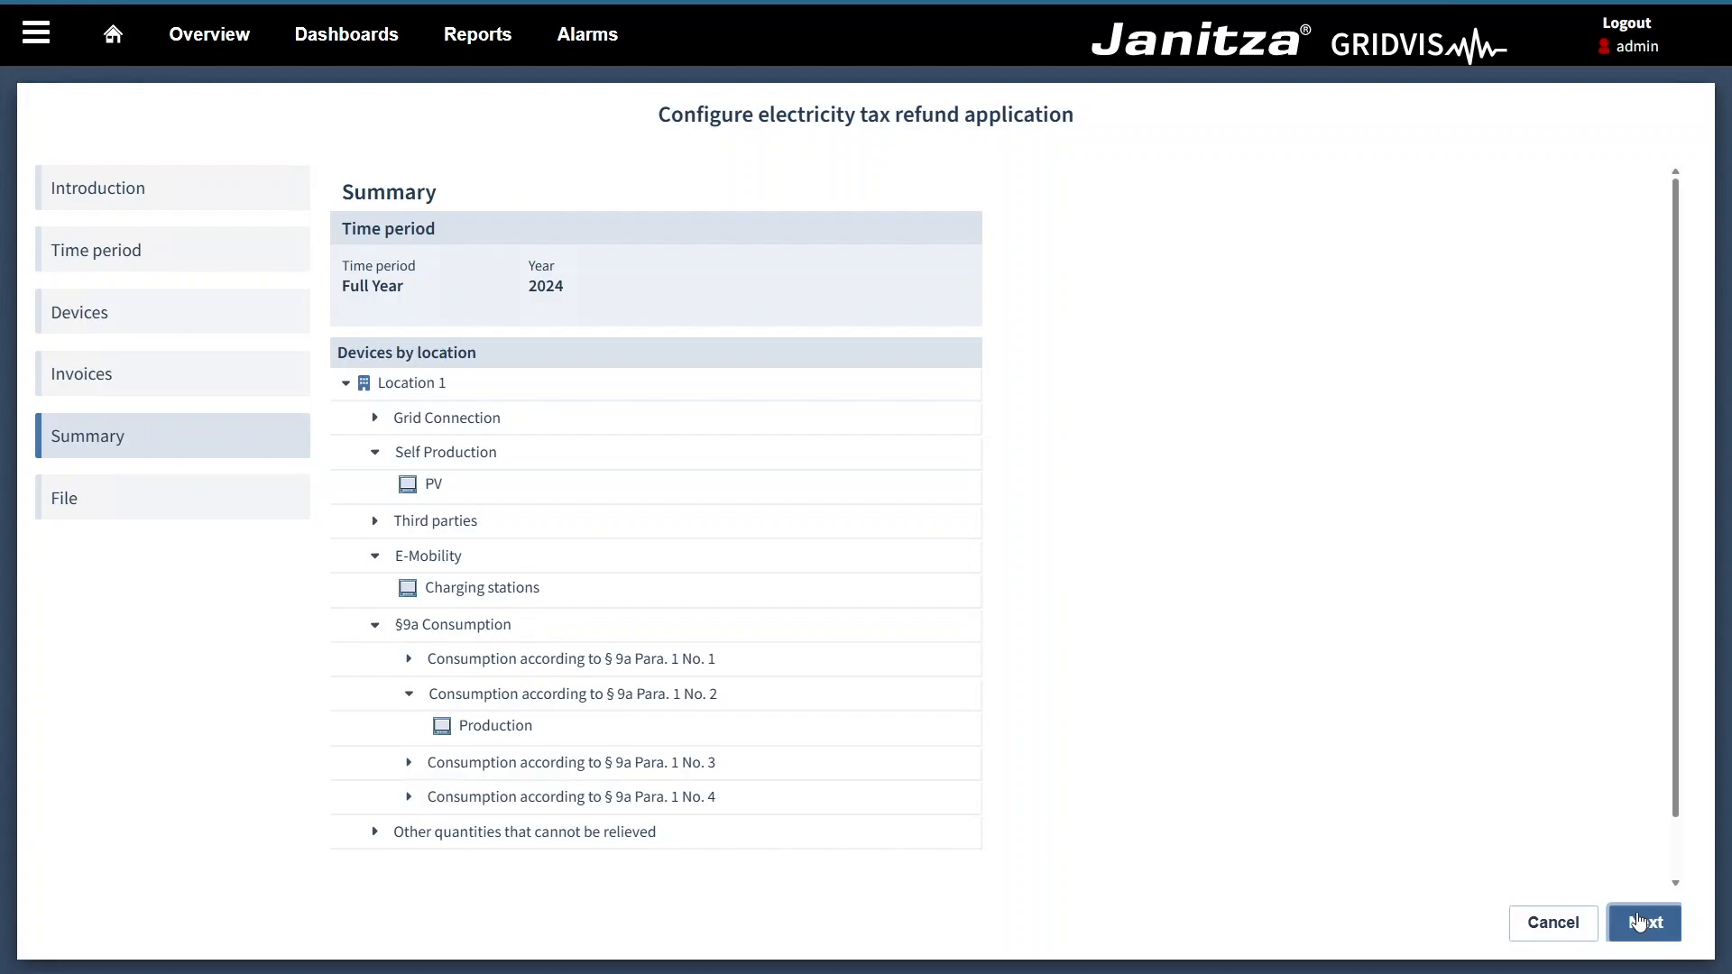
Step: Proceed past the summary and set the export to PDF format with the file name "Tutorial file"
click(1640, 922)
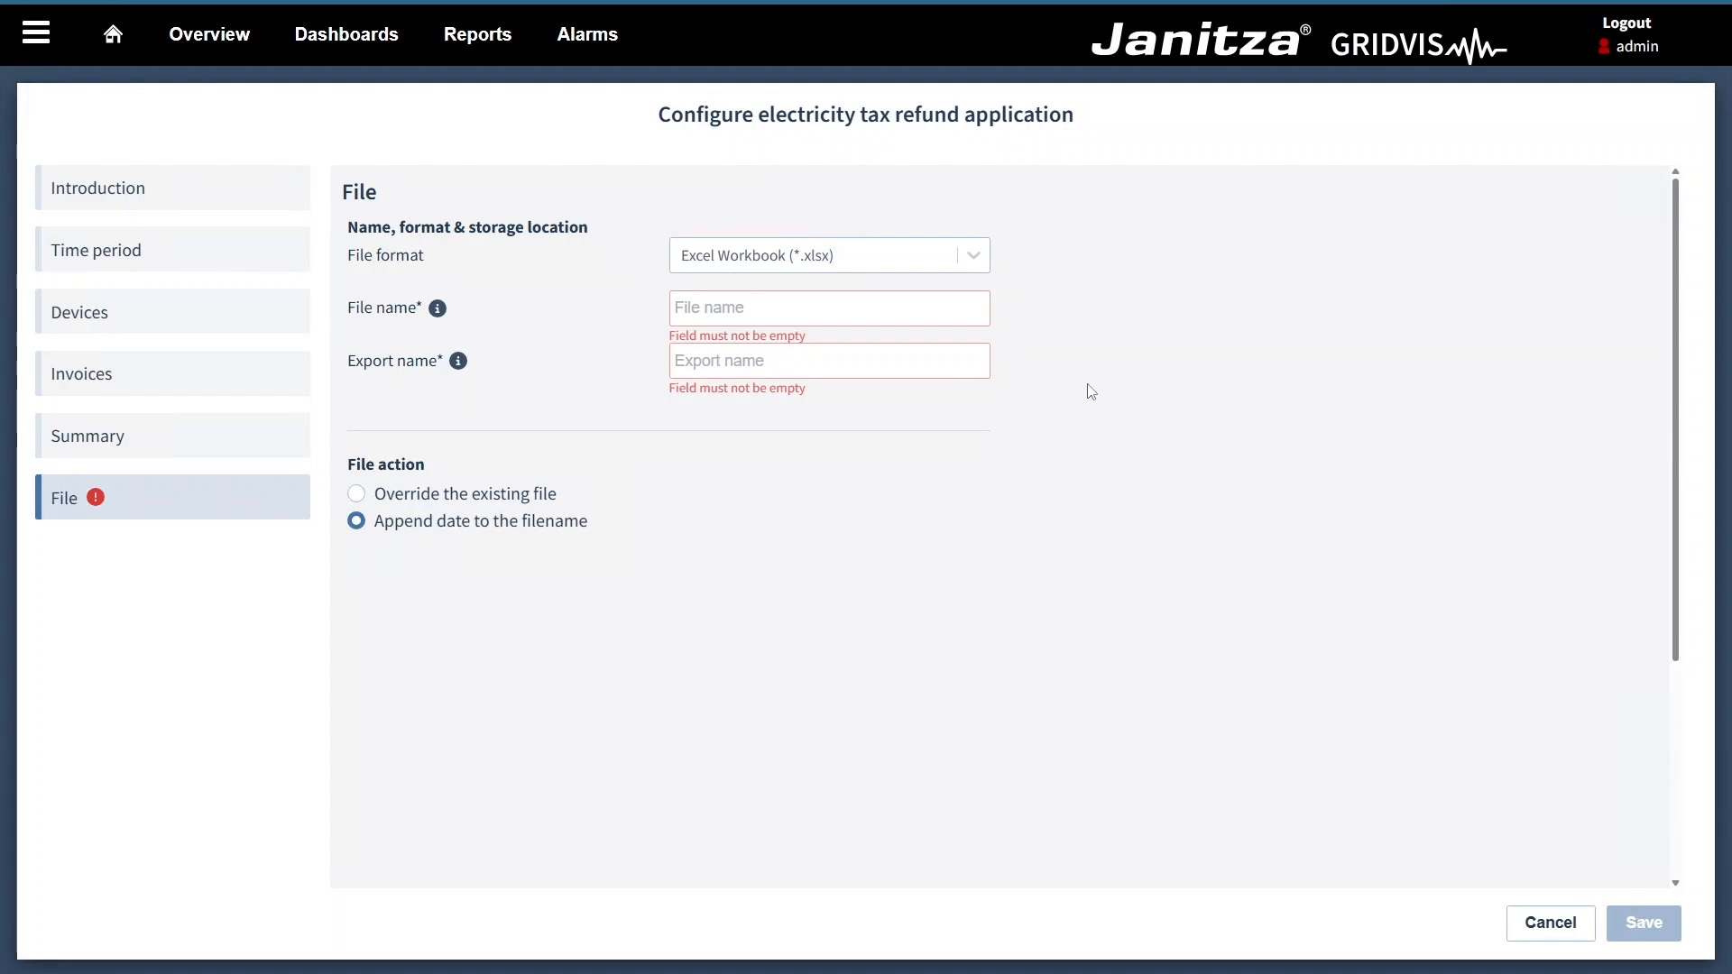
click(976, 269)
click(973, 327)
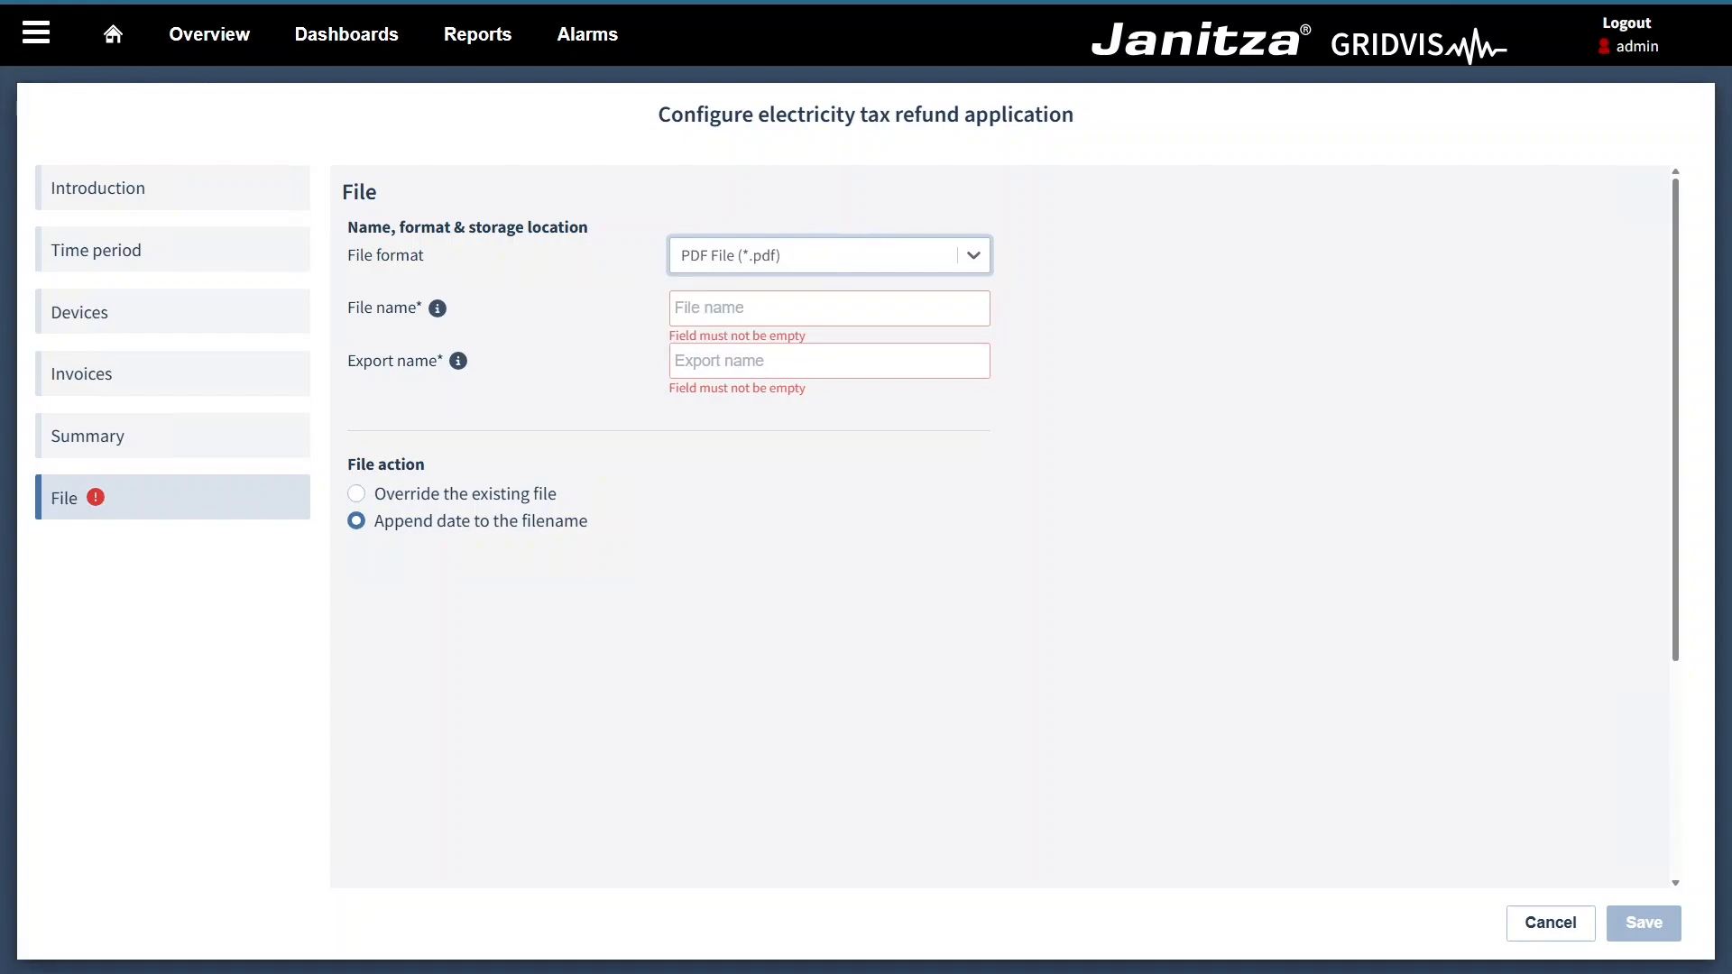
click(829, 308)
text(Tuto)
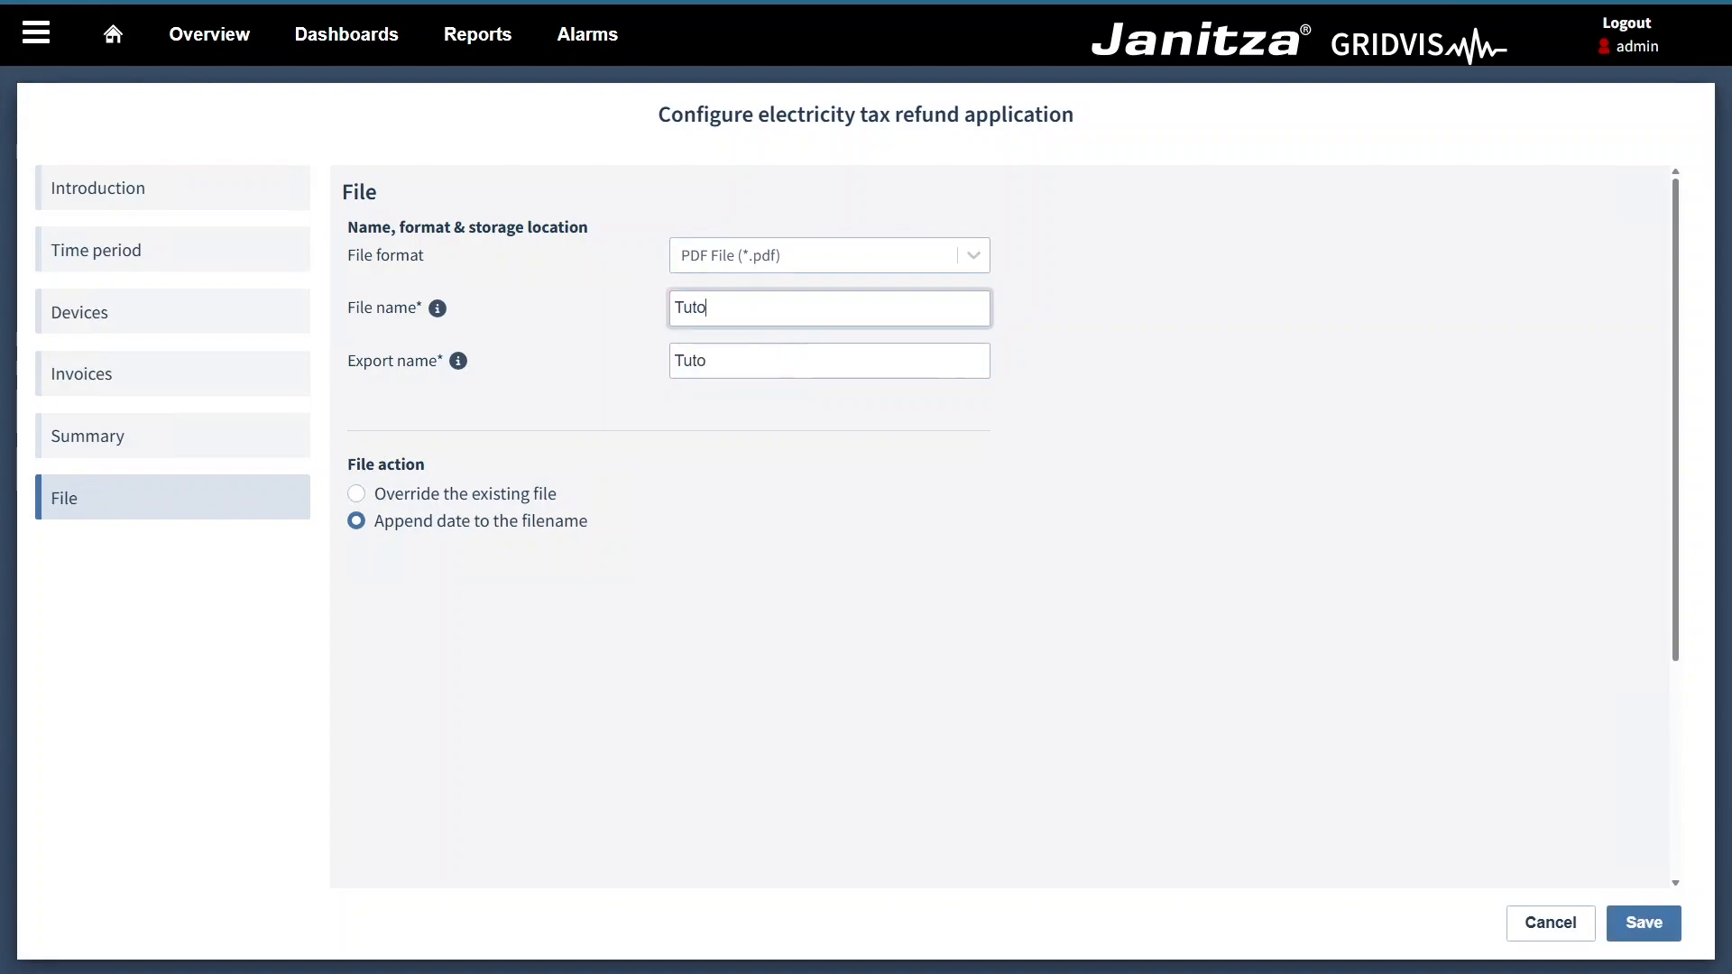
text(rial file)
Step: Change the export name to "Tutorial export", choose to override the existing file, and save the configuration
drag(753, 361, 726, 361)
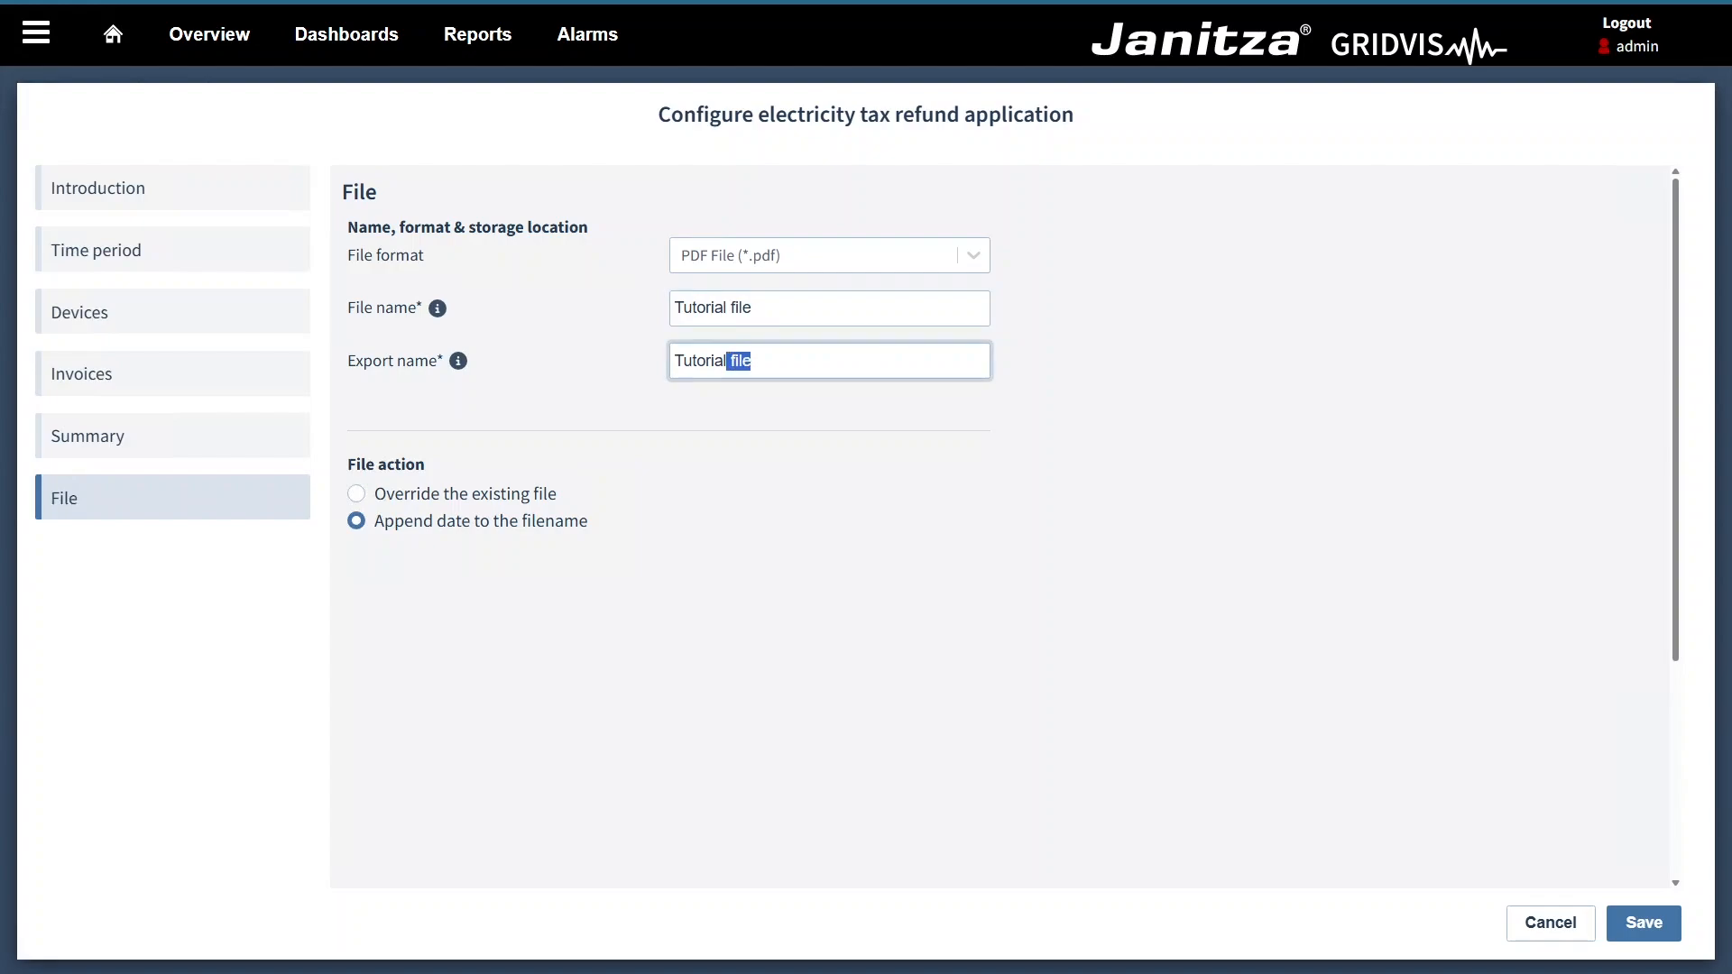
text(export)
click(357, 494)
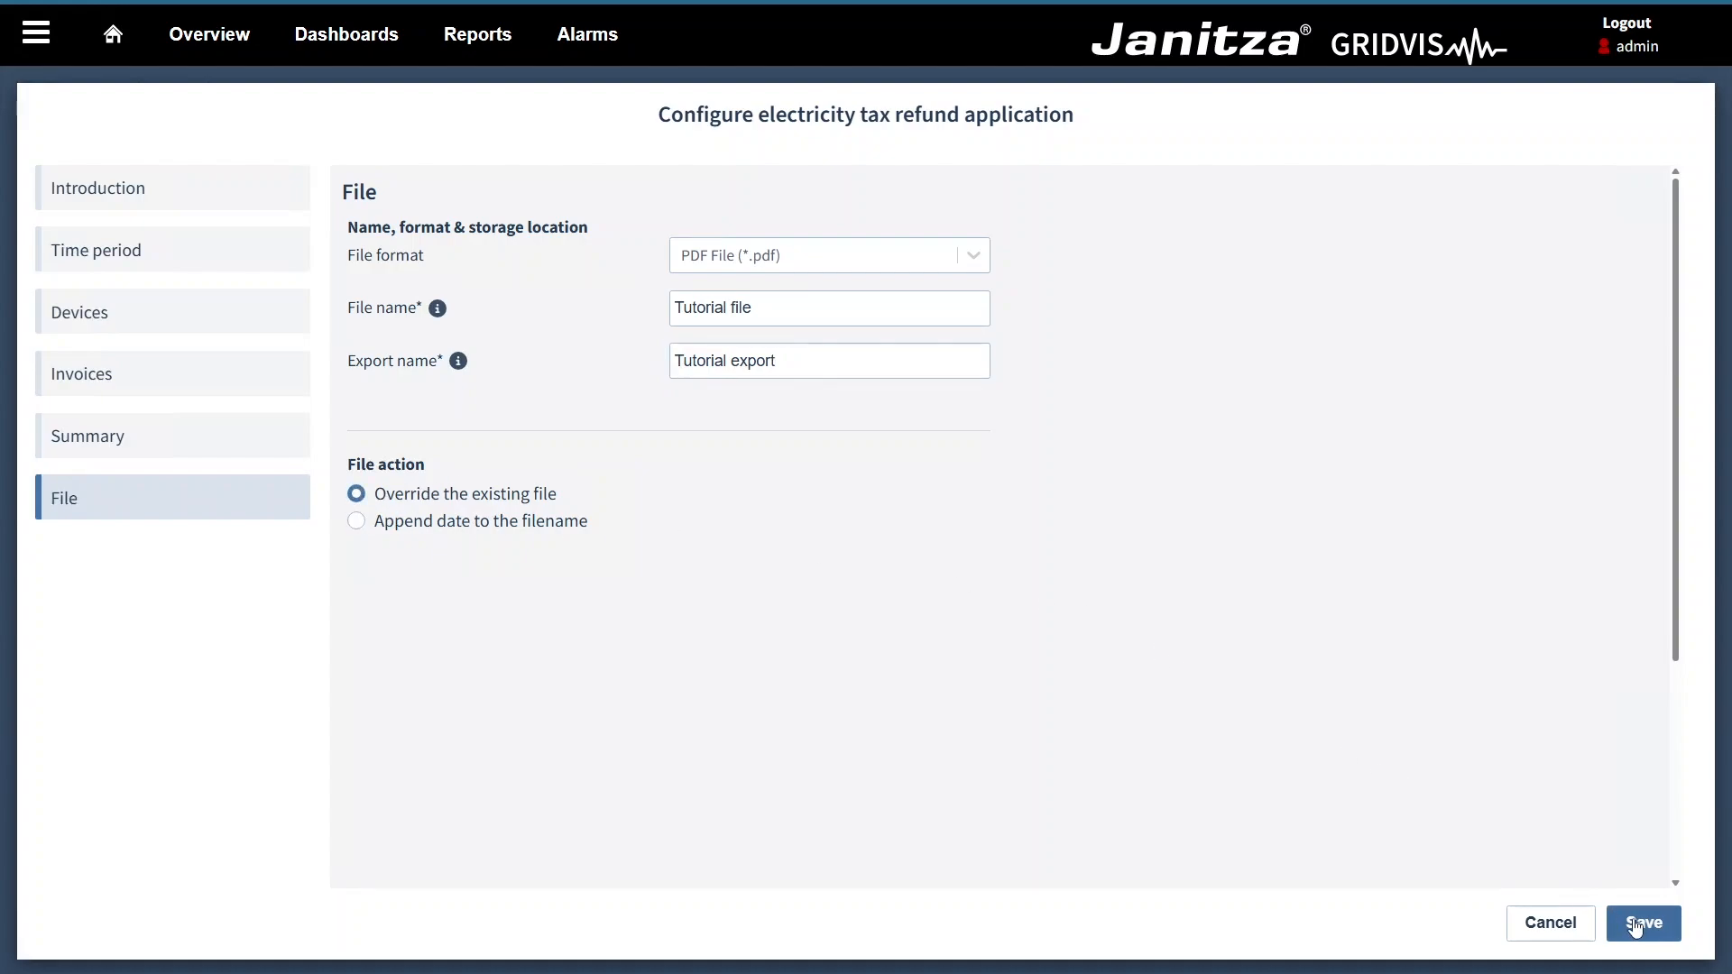
click(1637, 923)
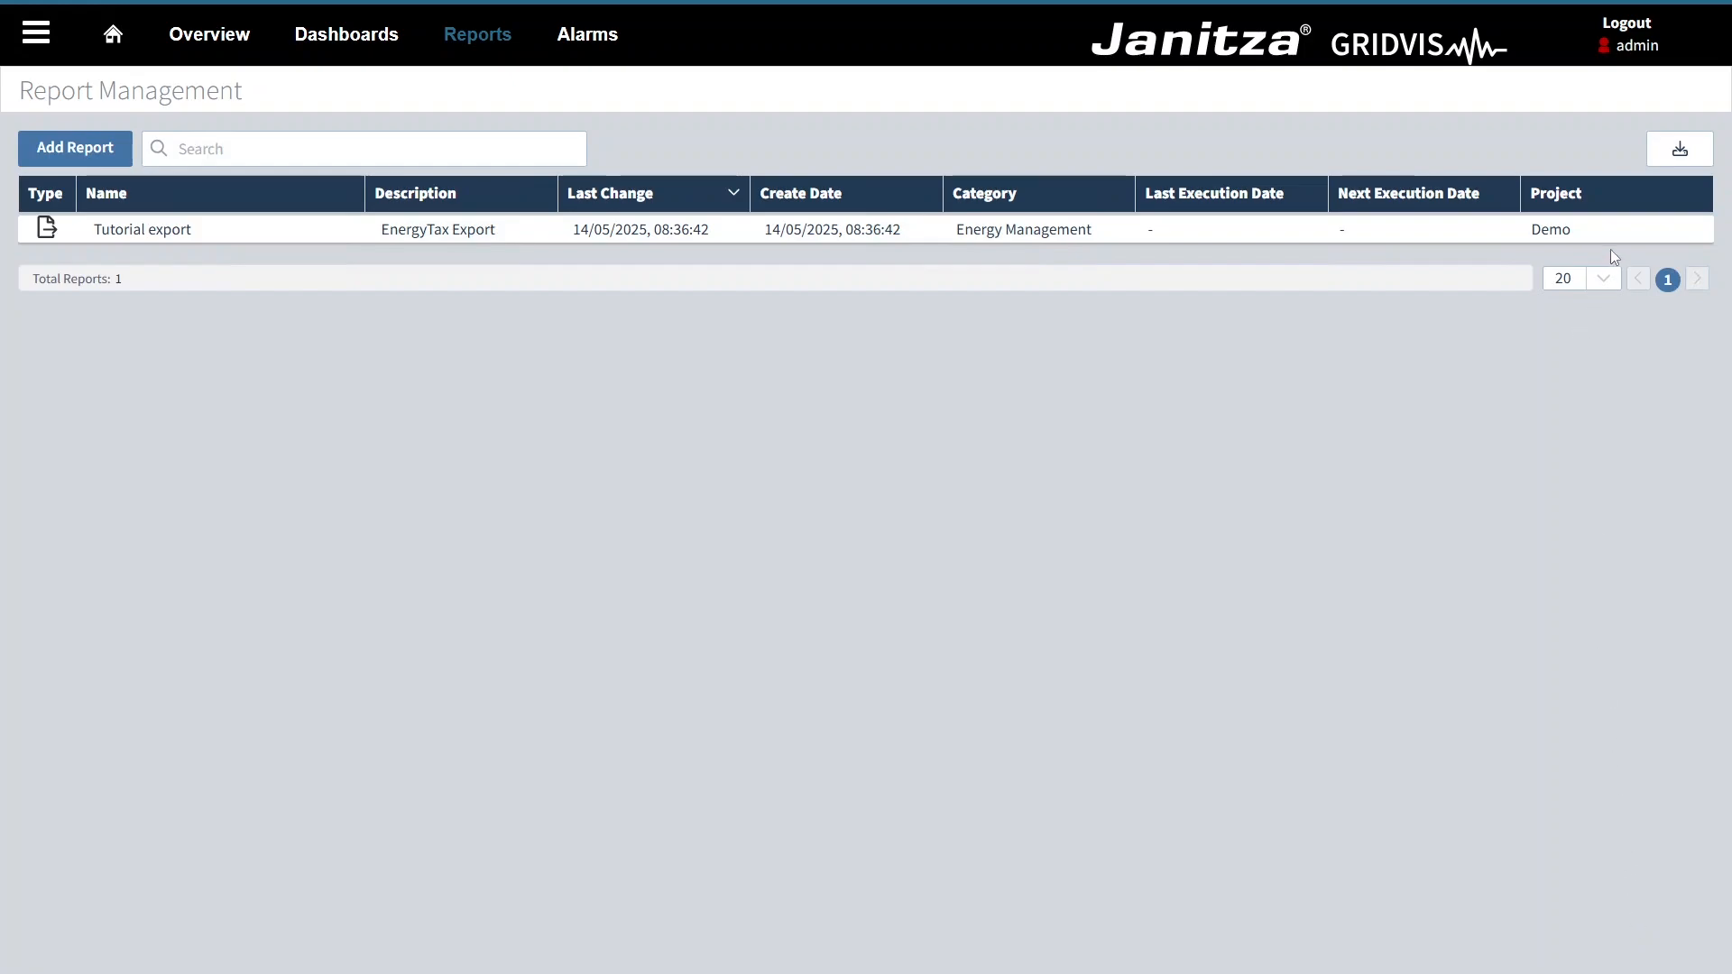
Step: Run the Tutorial export data export and open the created PDF from its list of versions
mouse_move(1602, 233)
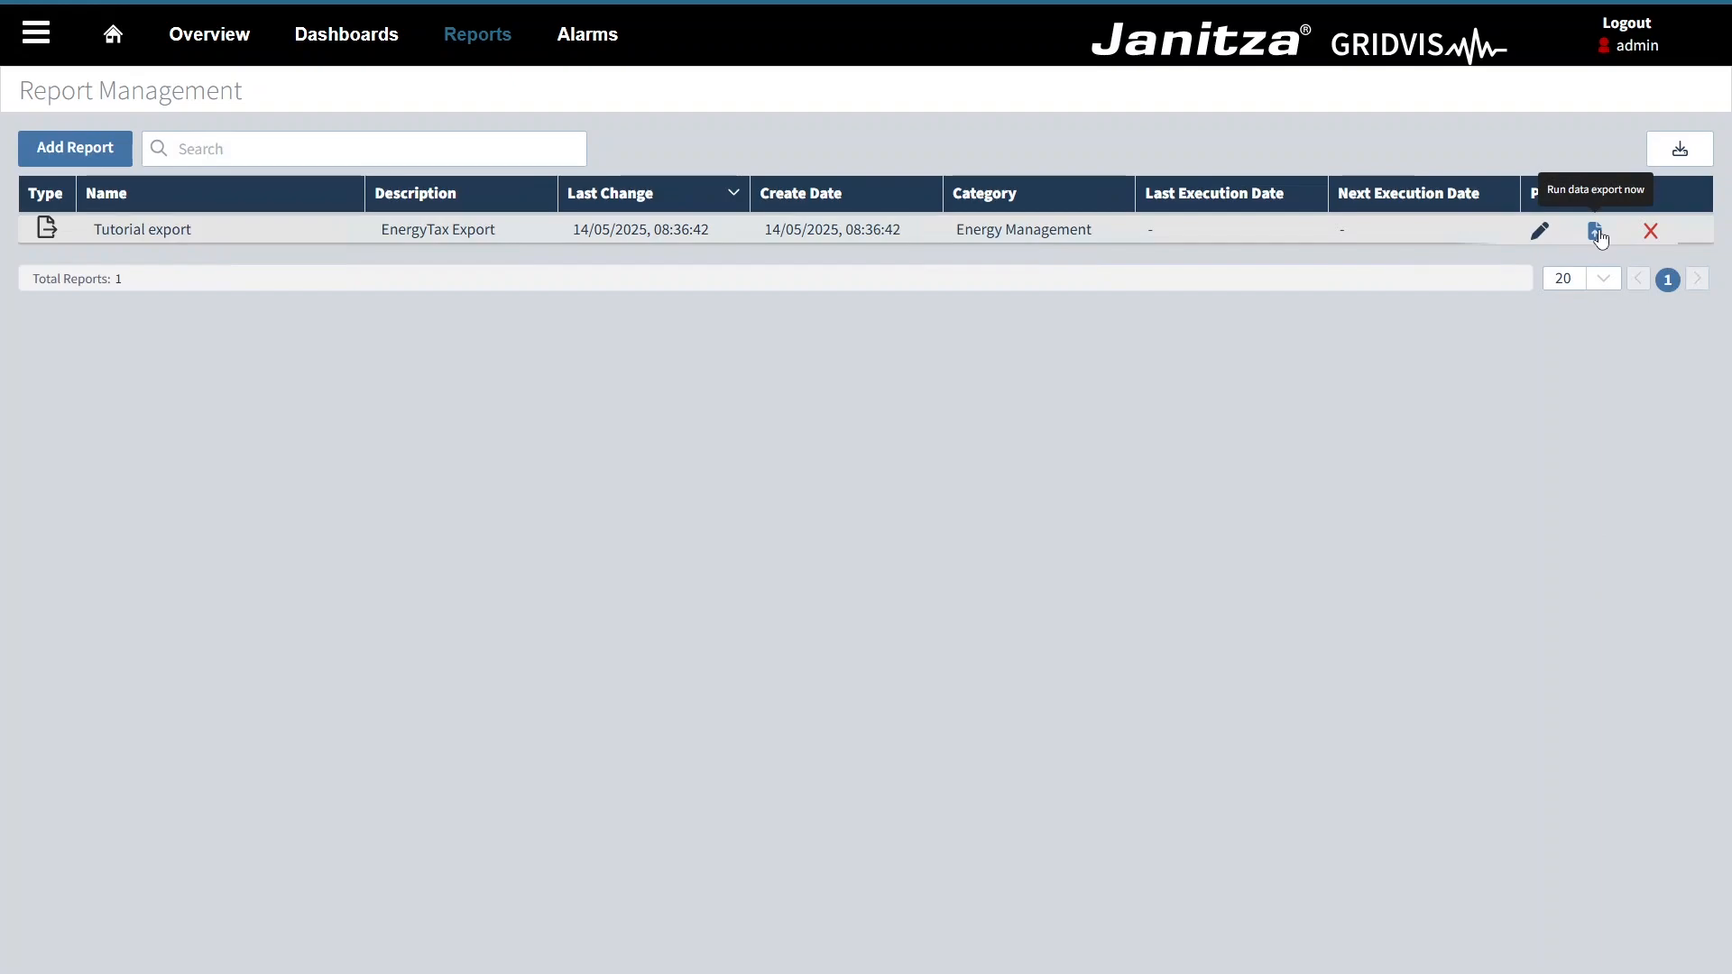
click(1600, 232)
click(1457, 234)
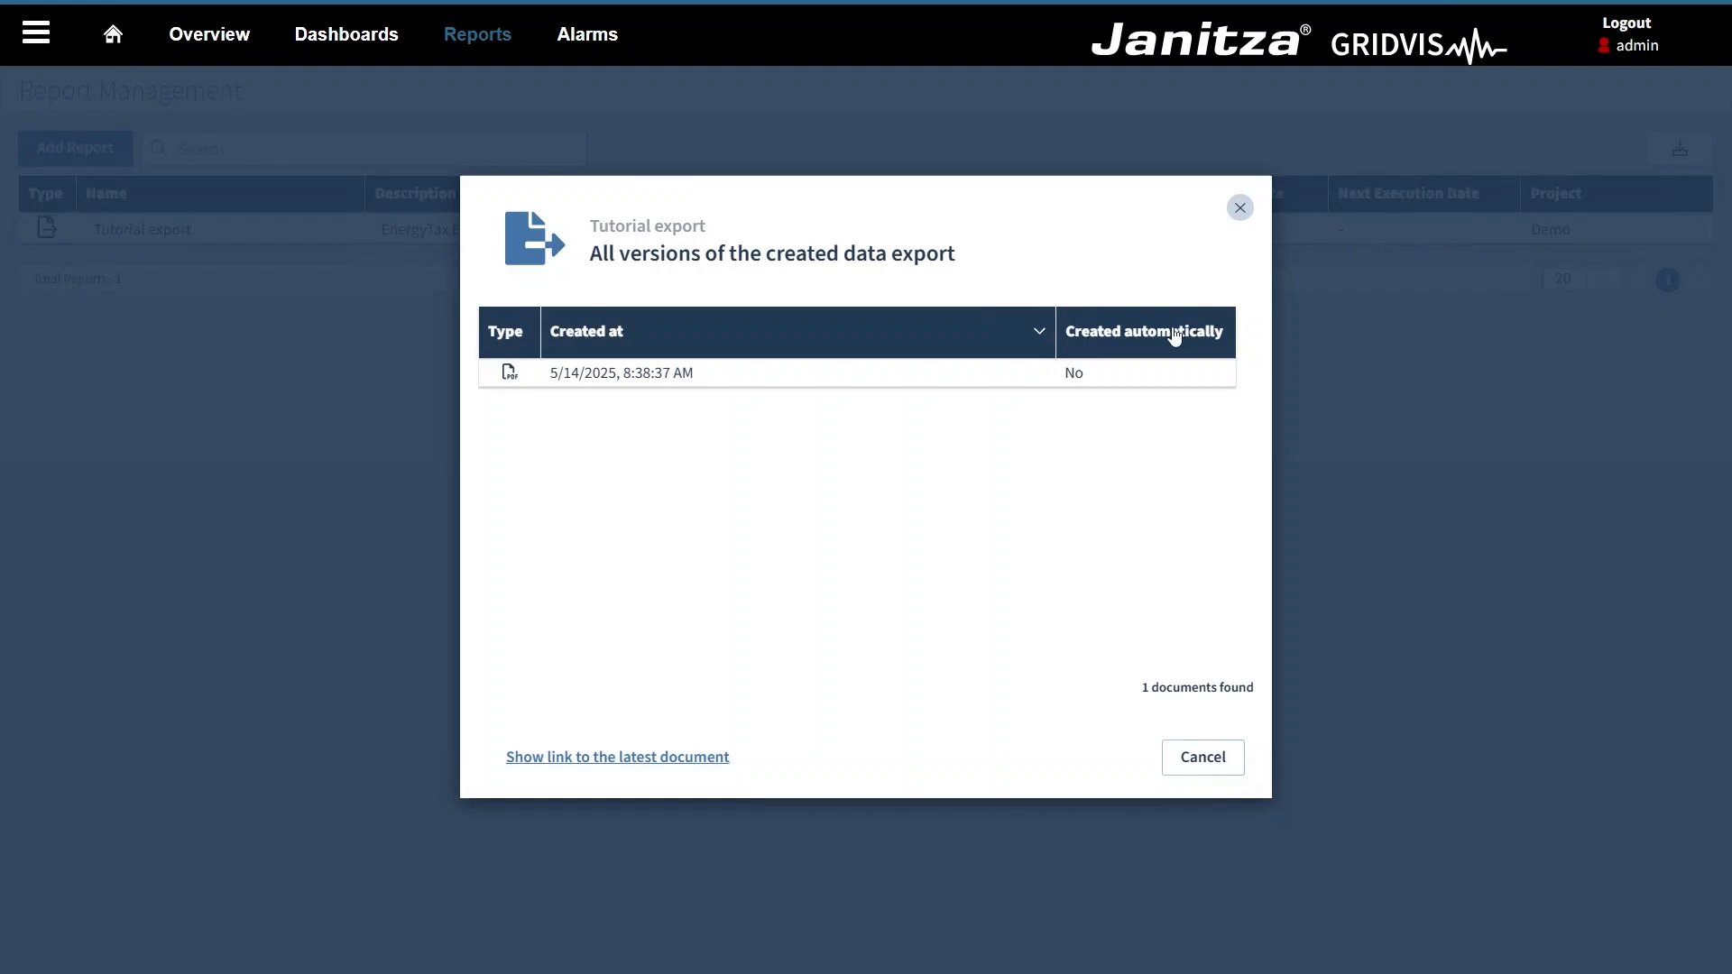
mouse_move(1127, 374)
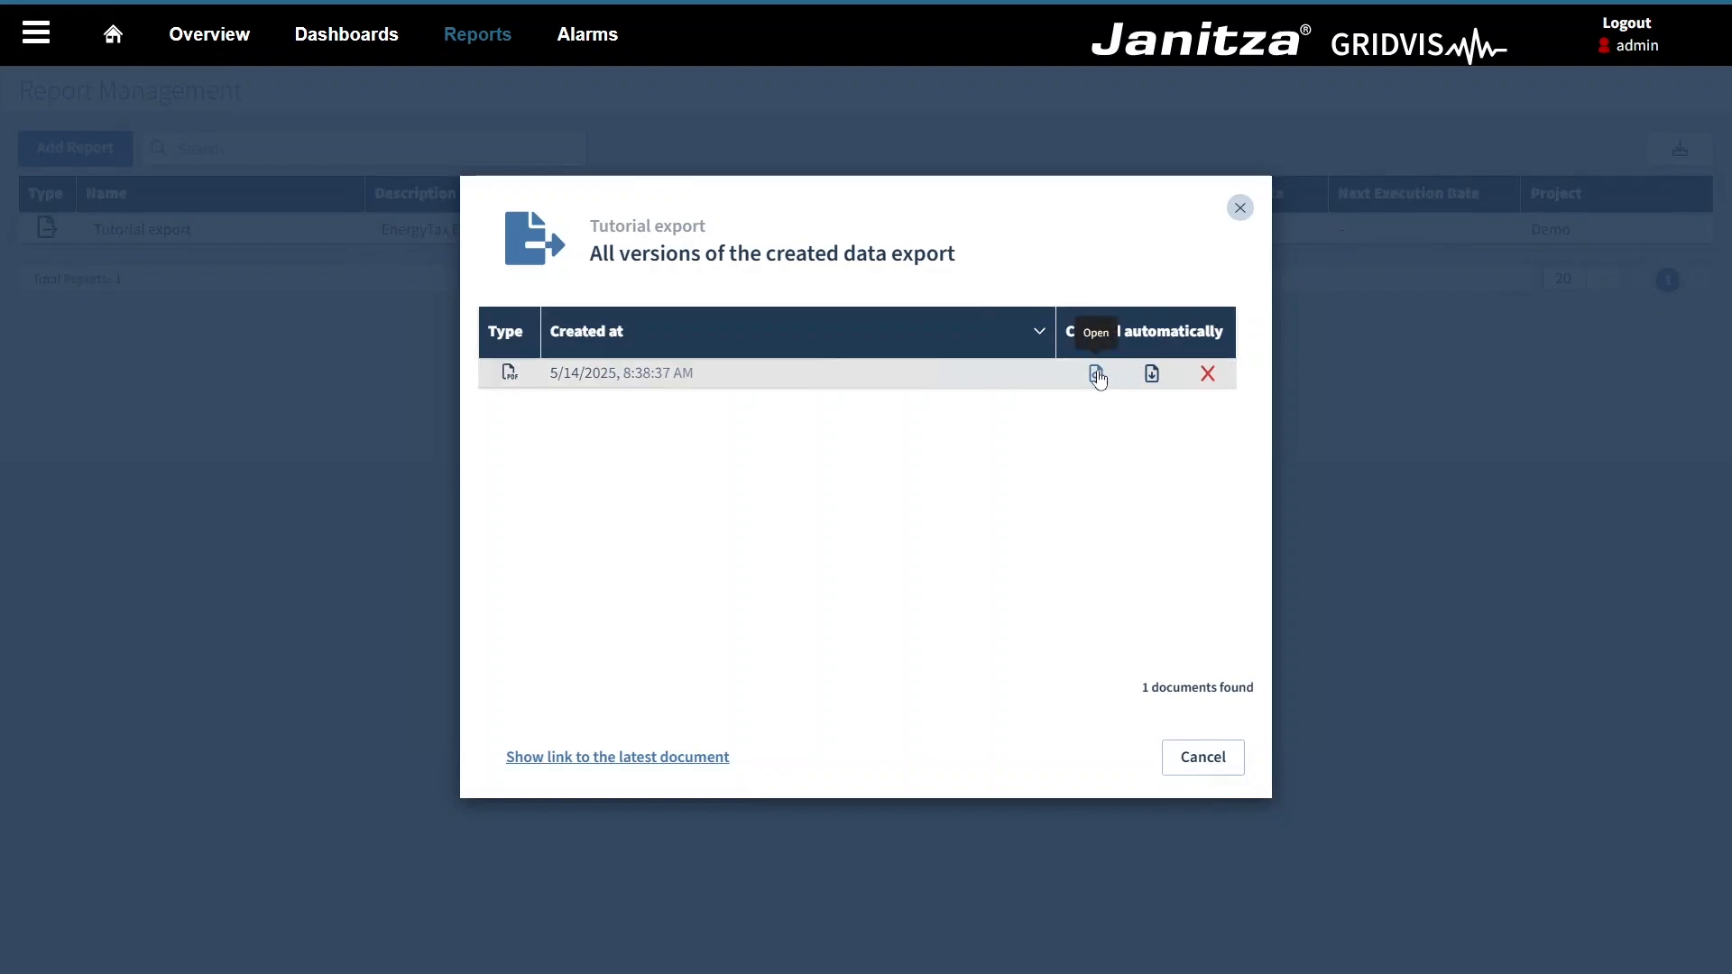
click(1097, 374)
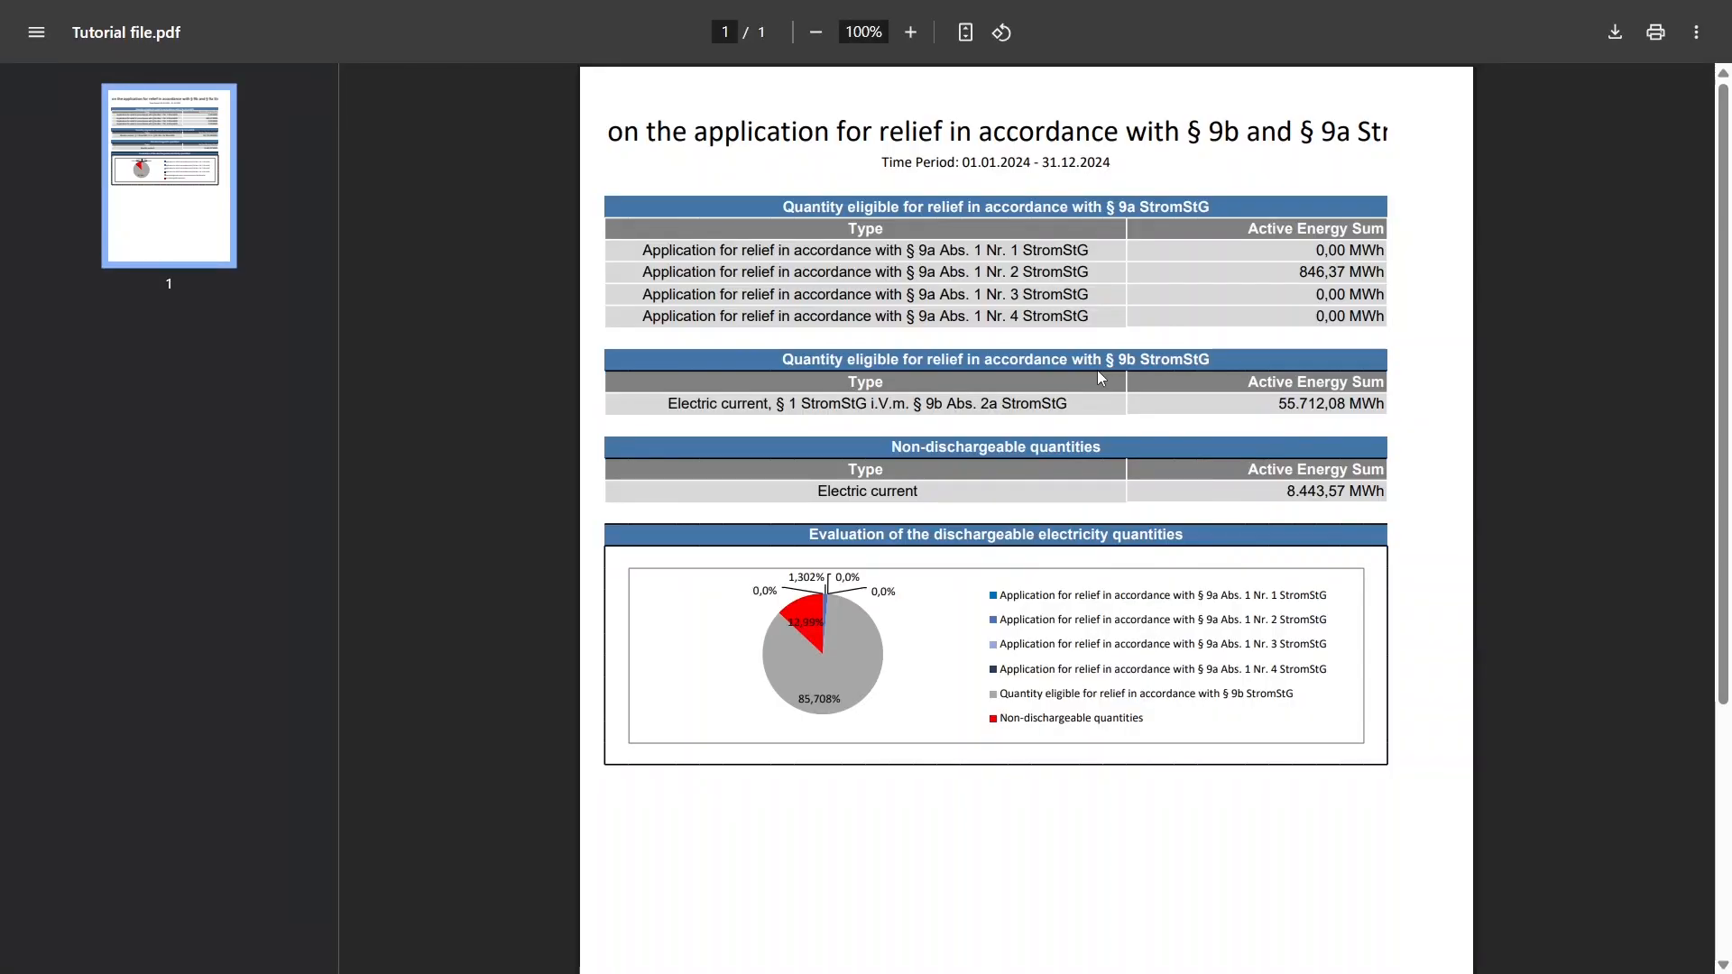